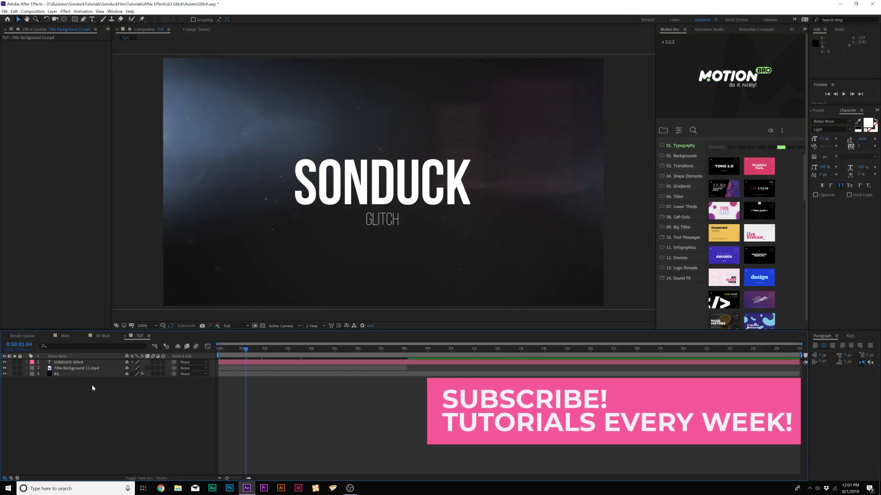
- Pre-compose the SONDUCK Glitch text layer as 'Placeholder' and open the new precomp
drag(57, 403, 69, 373)
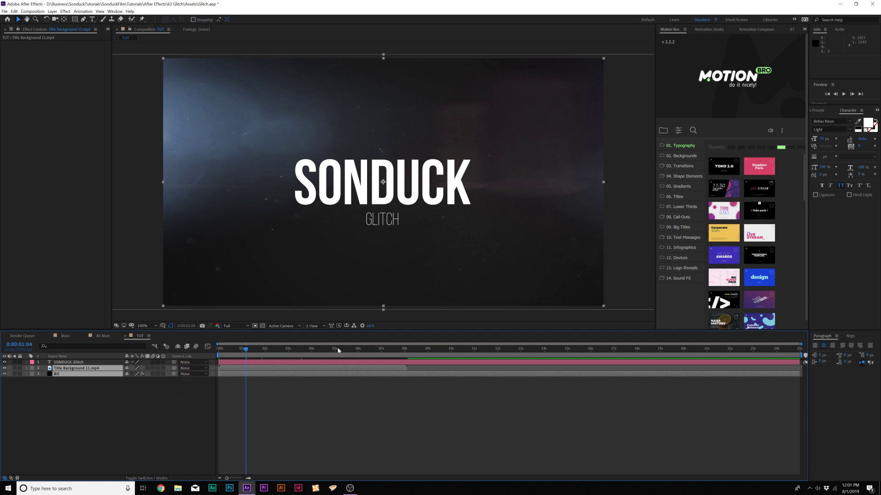
click(61, 362)
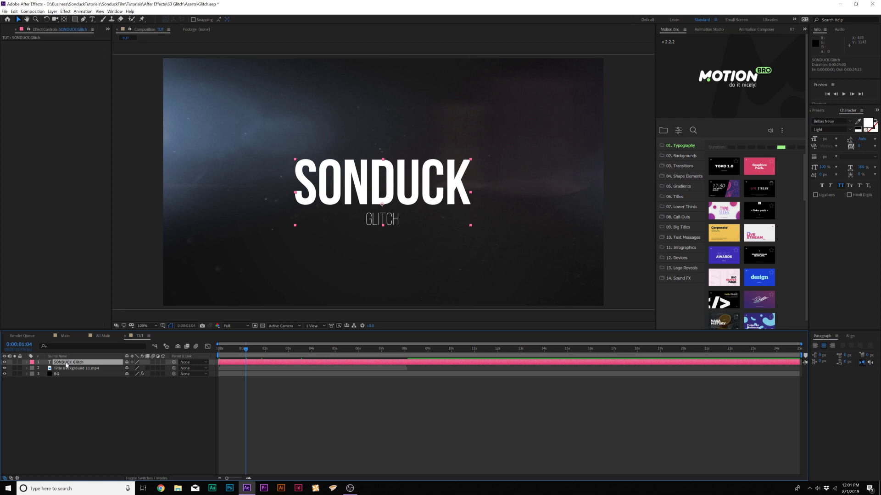
click(52, 11)
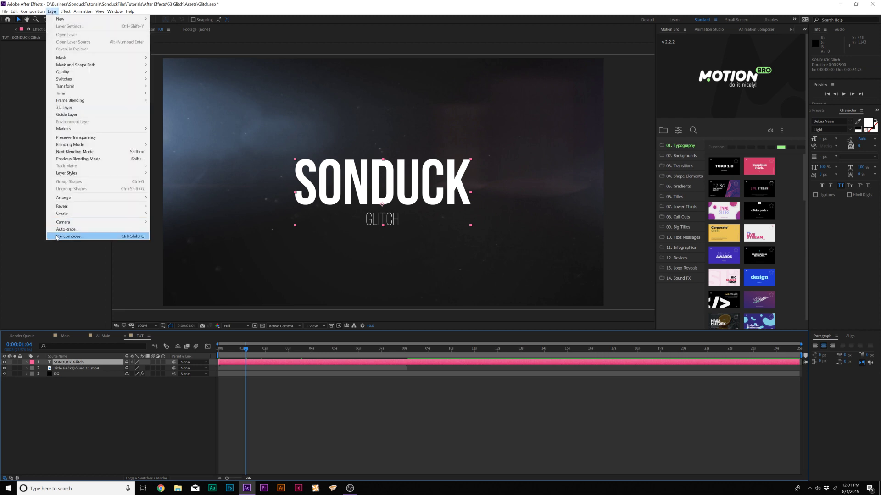
click(55, 234)
text(Place)
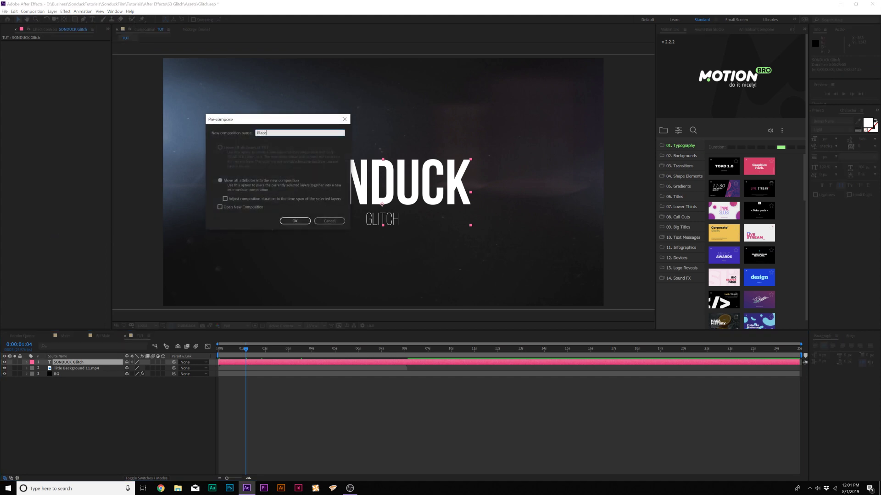
text(holder)
key(Return)
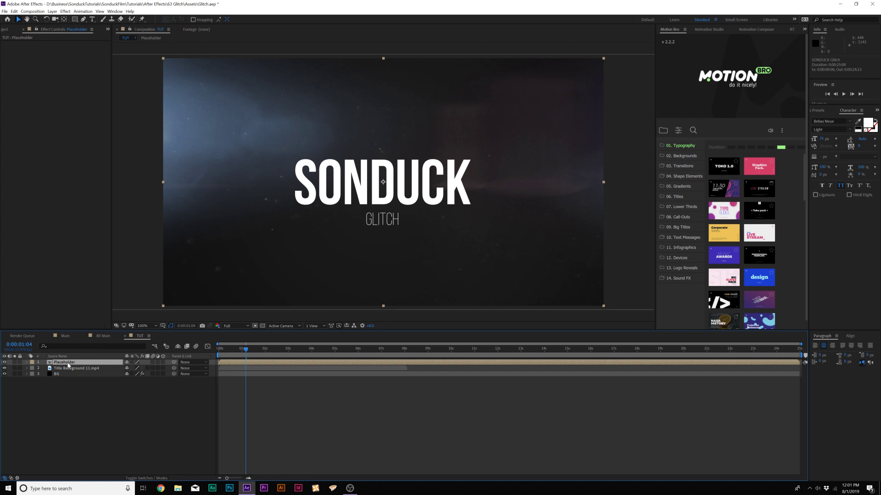
double_click(68, 363)
- Apply Shift Channels to Placeholder with green and blue Full Off, leaving a red title
click(65, 11)
mouse_move(75, 78)
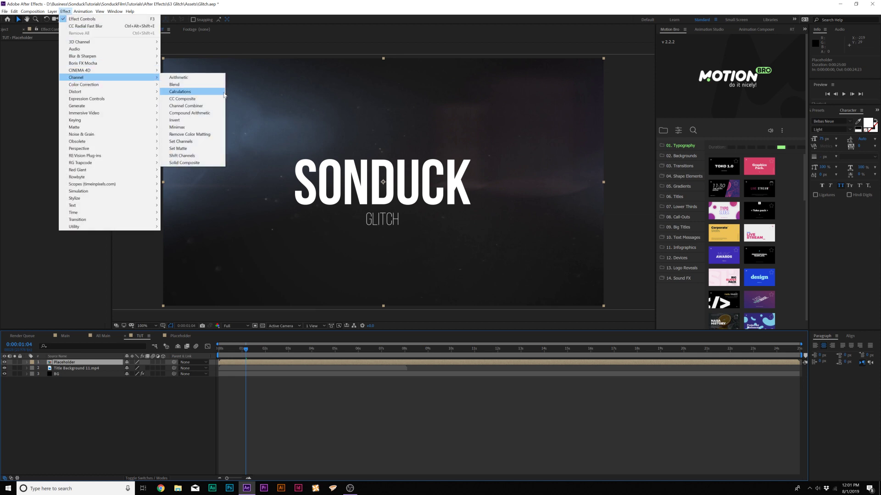
click(201, 157)
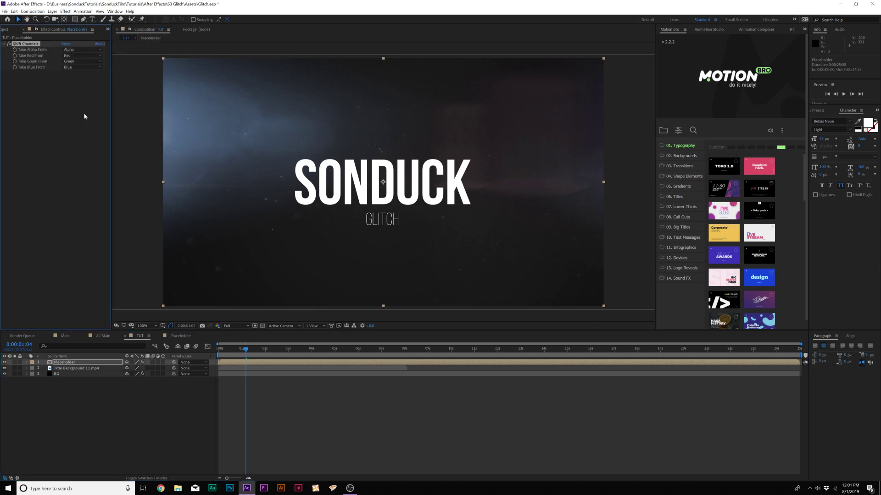
click(66, 61)
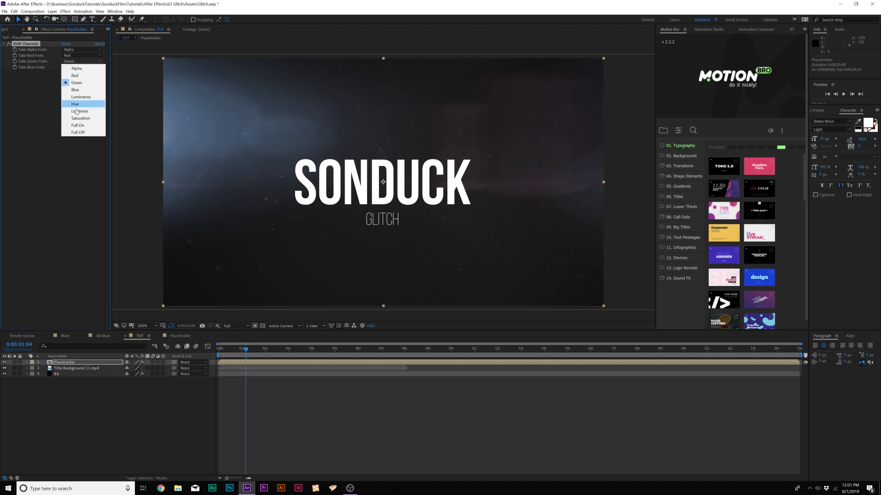
click(79, 132)
click(70, 67)
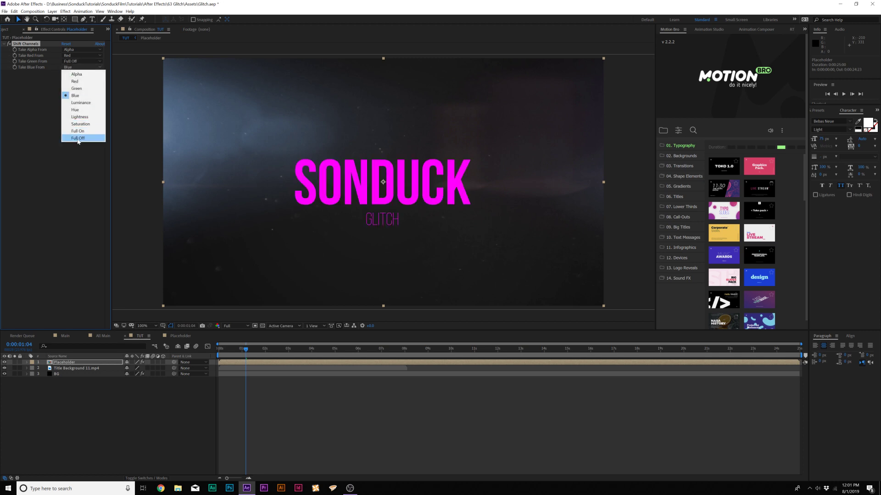
click(79, 137)
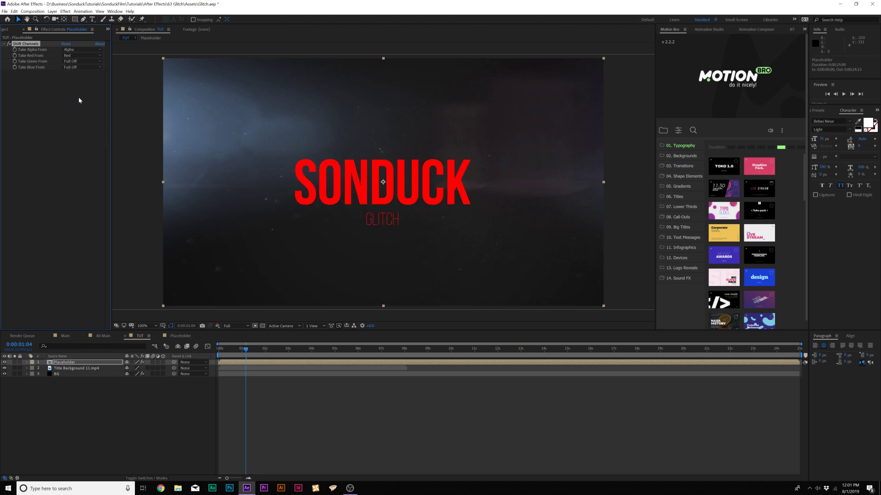
- Duplicate the red layer and make the top copy show only the green channel
click(56, 365)
click(15, 11)
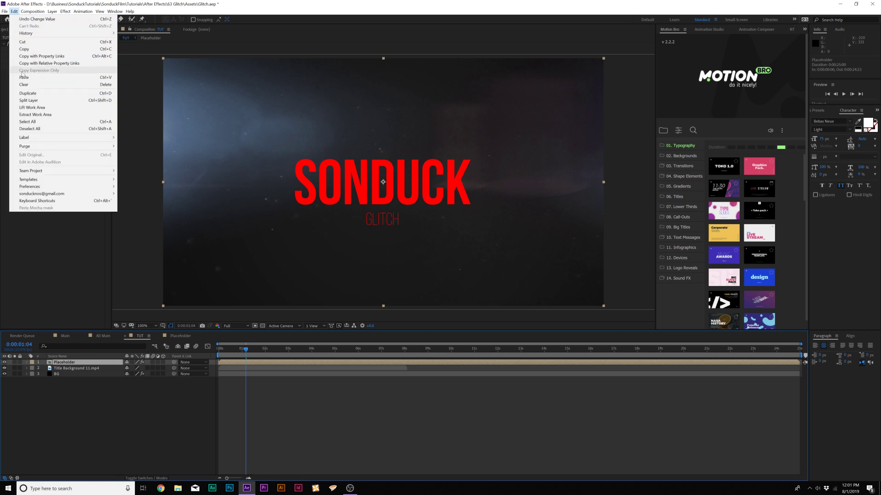
click(23, 90)
click(72, 368)
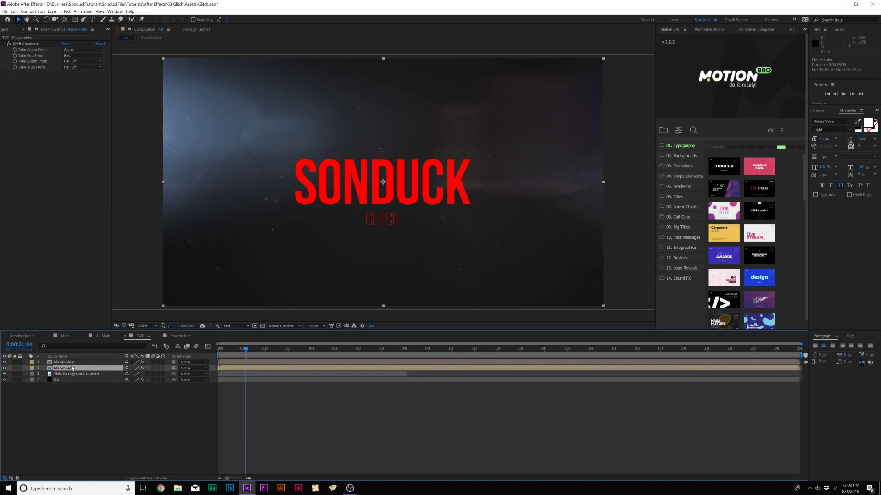
click(64, 364)
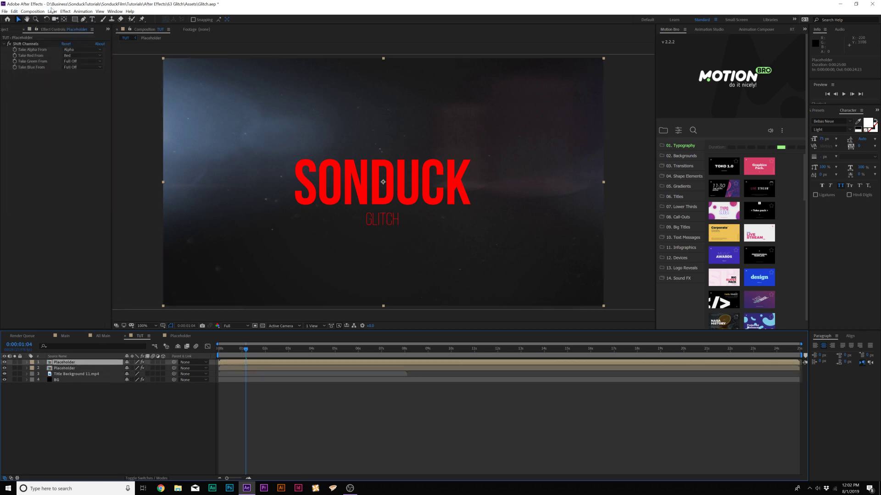
click(76, 56)
click(79, 127)
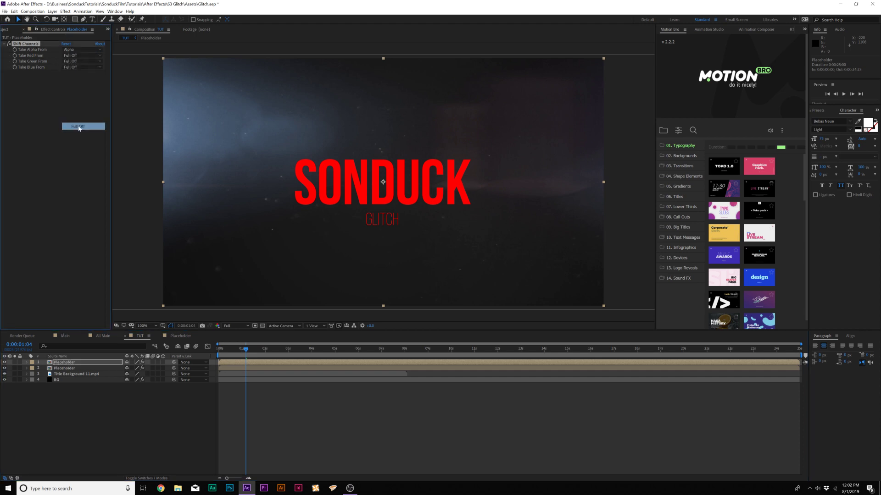
click(76, 61)
click(76, 83)
- Duplicate the green copy with Ctrl+D and switch it to show only the blue channel
click(73, 362)
key(ctrl+d)
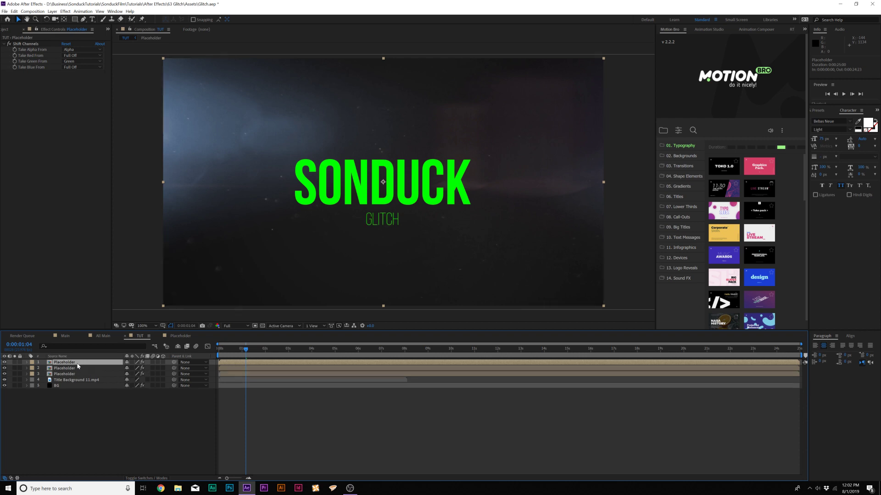
click(76, 61)
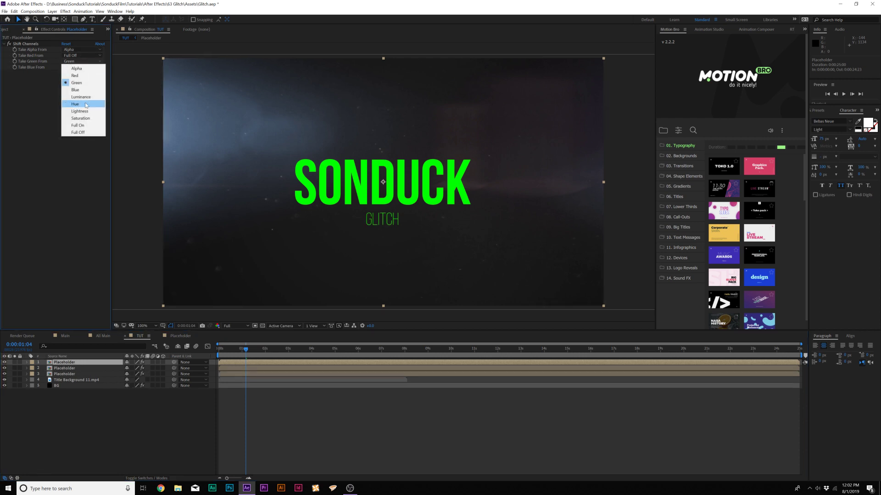
click(78, 133)
click(73, 68)
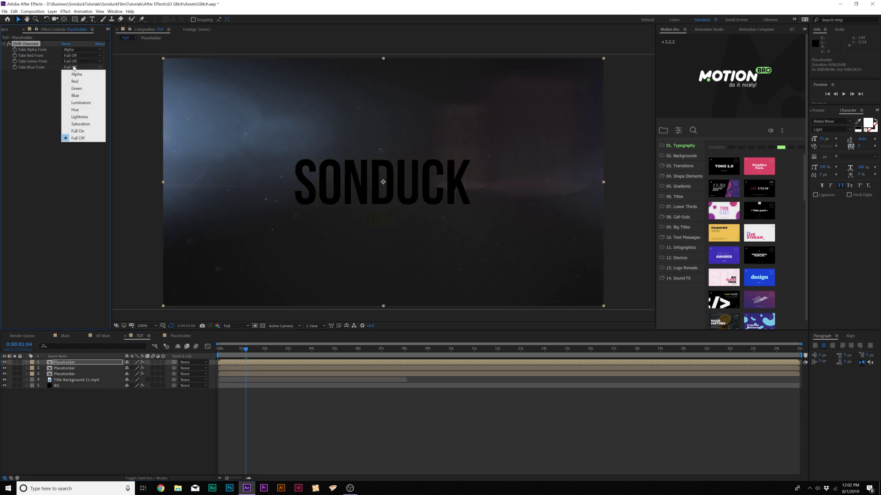
click(76, 94)
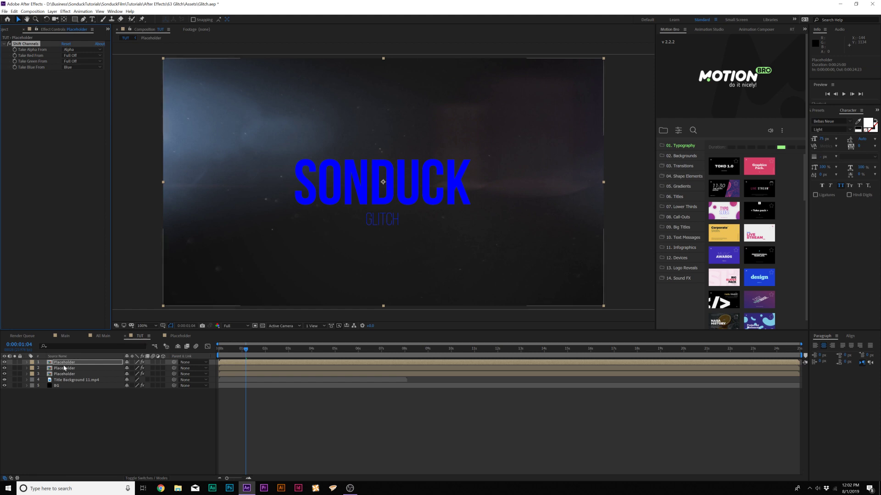
click(95, 408)
key(ctrl+Down)
key(ctrl+Down)
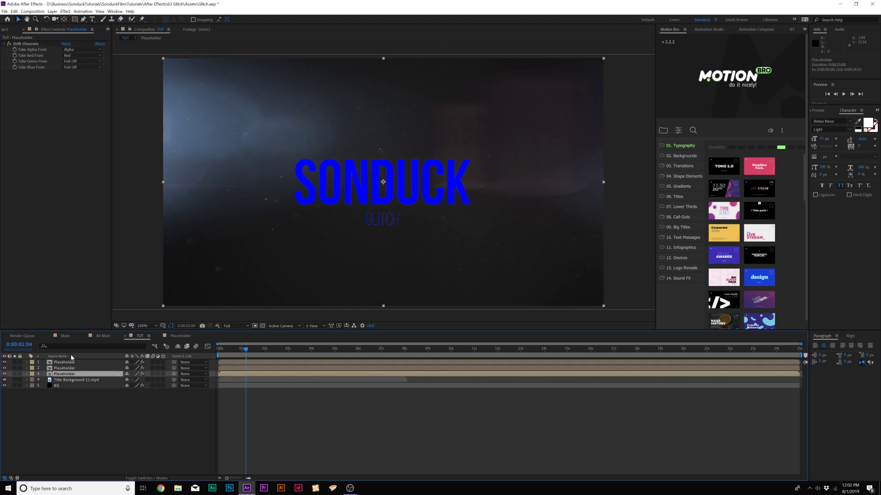
- Set the top two Placeholder copies to Screen blending mode
click(64, 362)
ctrl+click(63, 368)
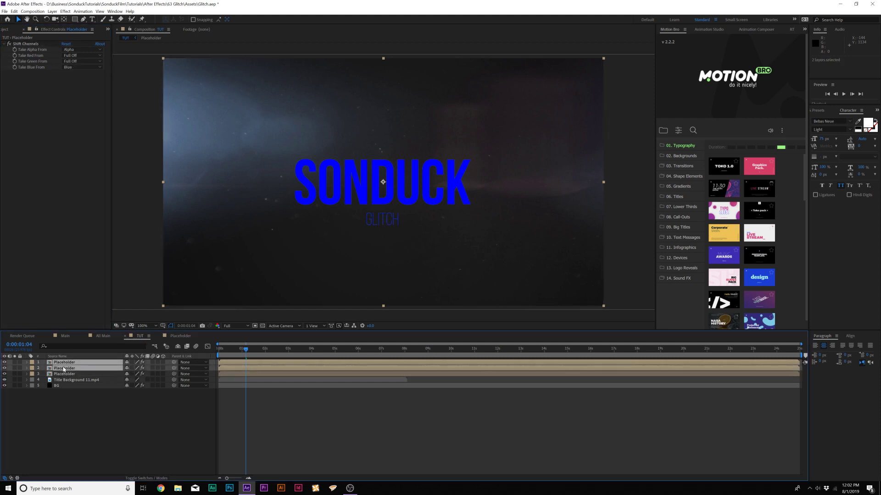
click(136, 478)
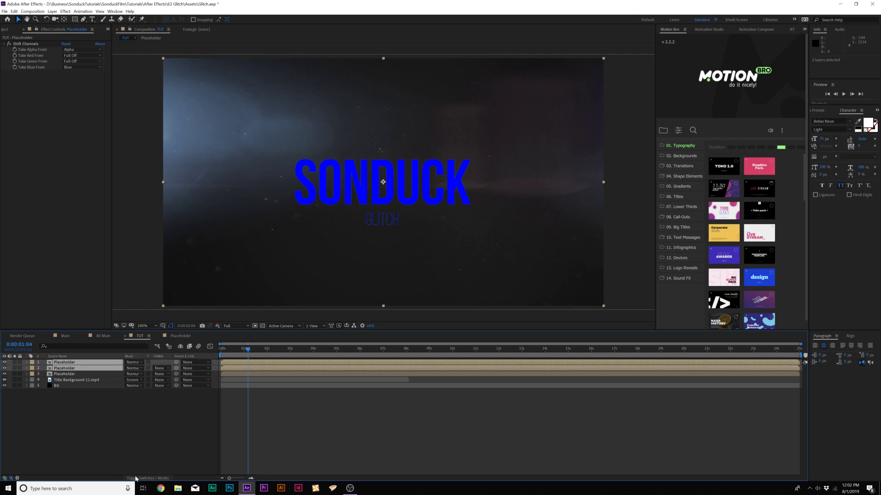
click(132, 363)
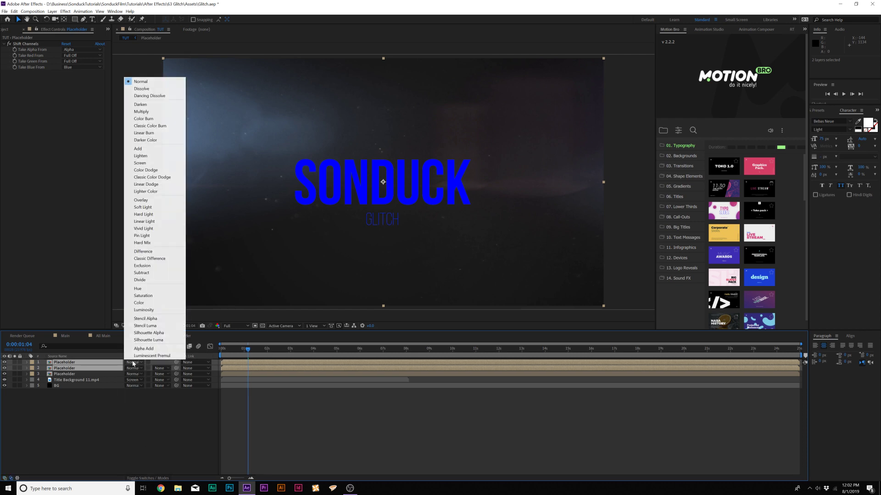
click(140, 162)
click(117, 454)
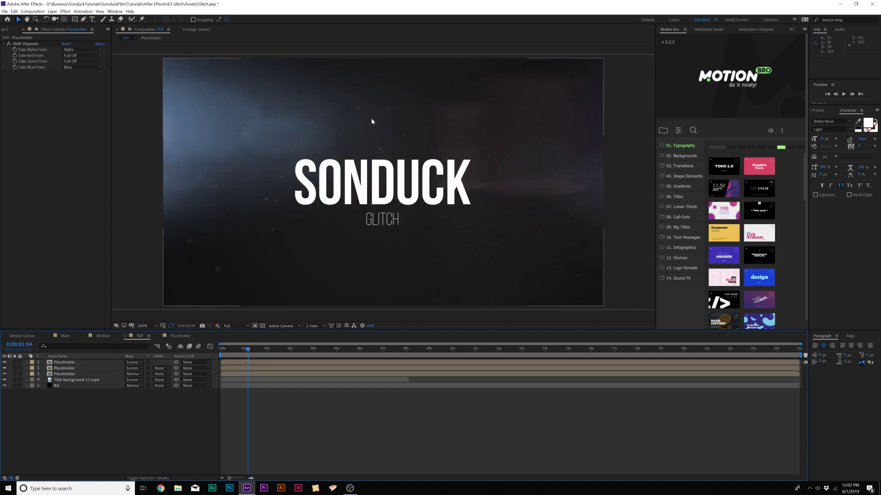
- Test Position offsets on the top two copies, undoing each change
click(297, 199)
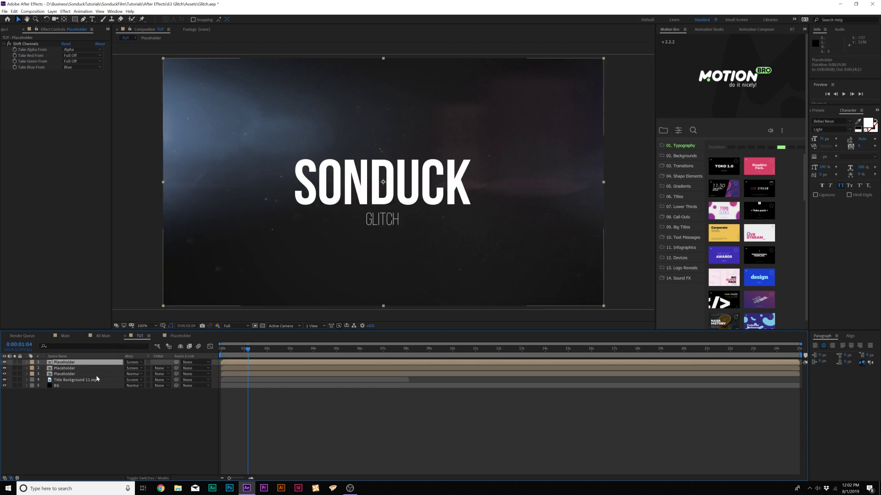
key(p)
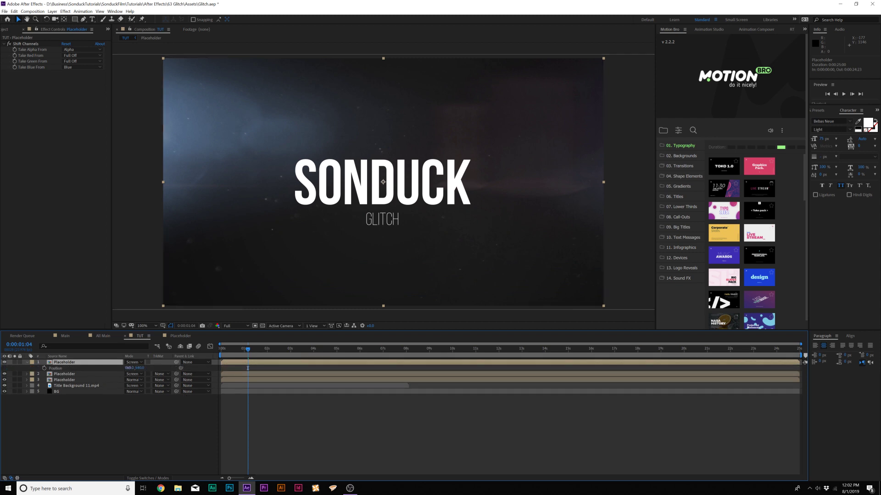
drag(129, 368, 146, 368)
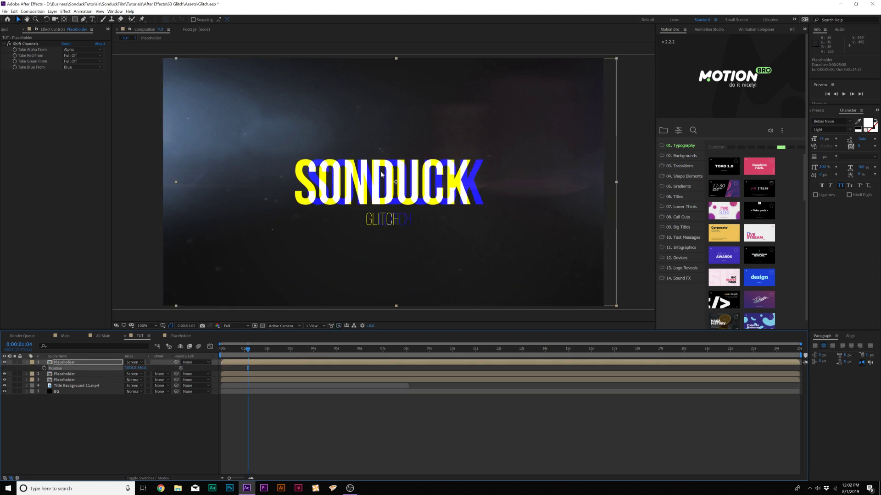
key(ctrl+z)
click(69, 375)
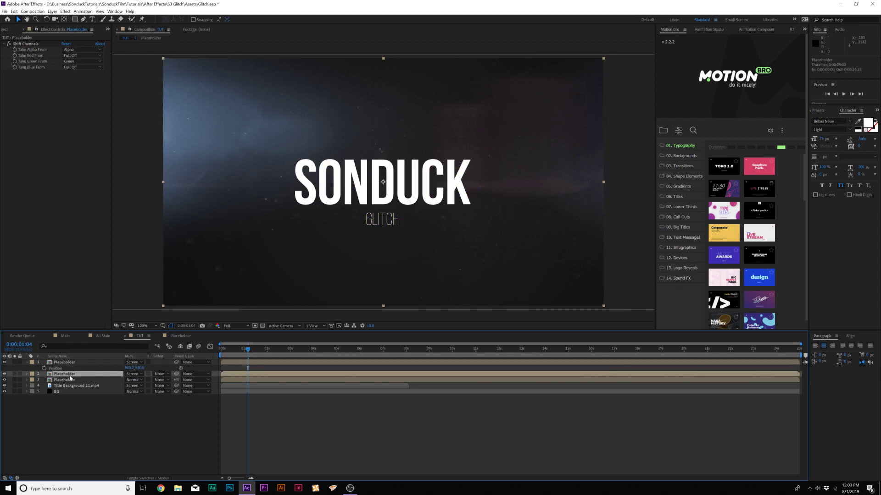
key(p)
drag(129, 380, 142, 380)
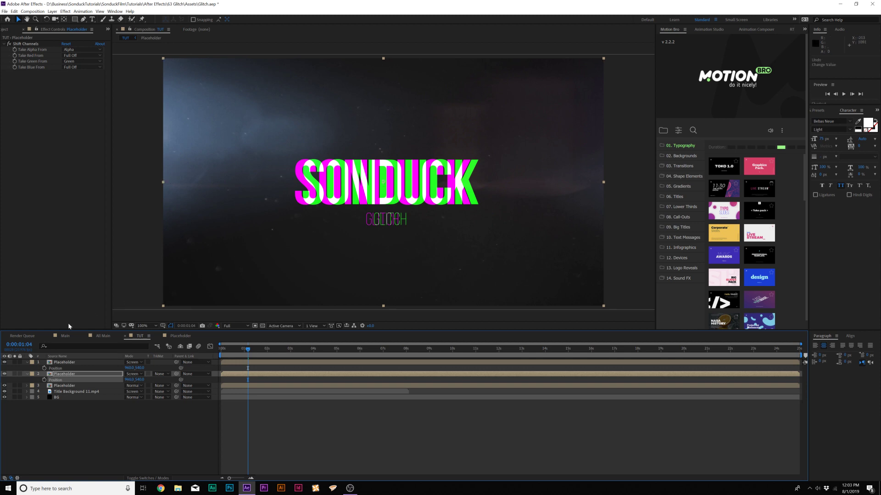
key(ctrl+z)
click(64, 362)
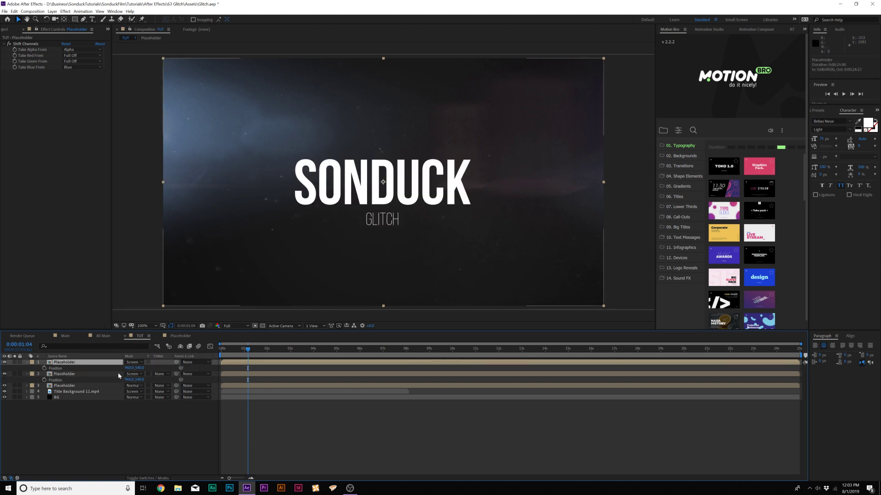
drag(138, 368, 154, 369)
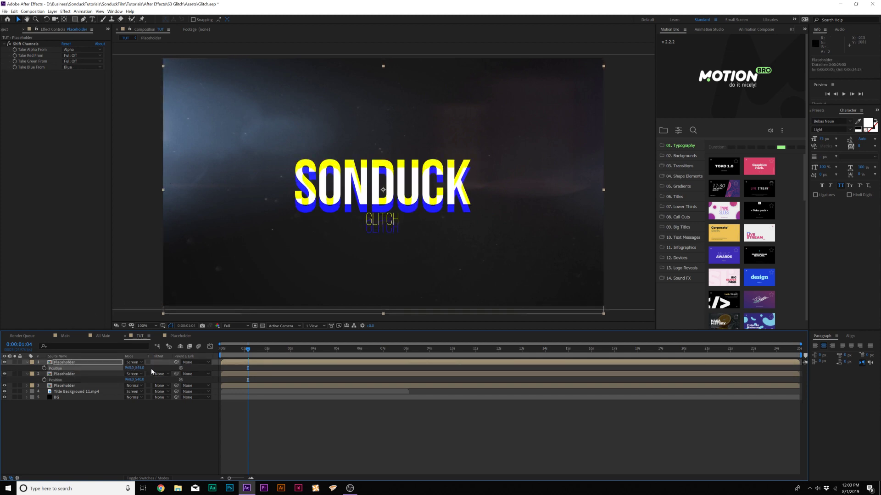
key(ctrl+z)
click(55, 369)
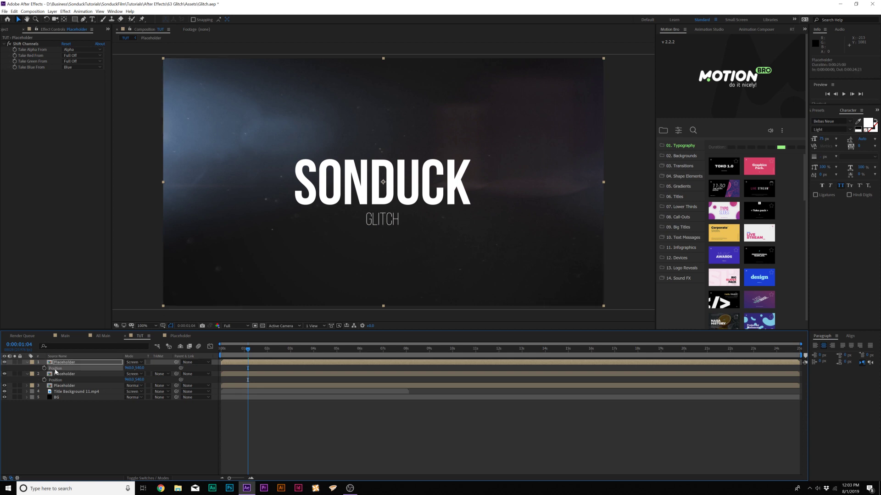
- Separate the top layer's Position into X and Y dimensions
right_click(55, 370)
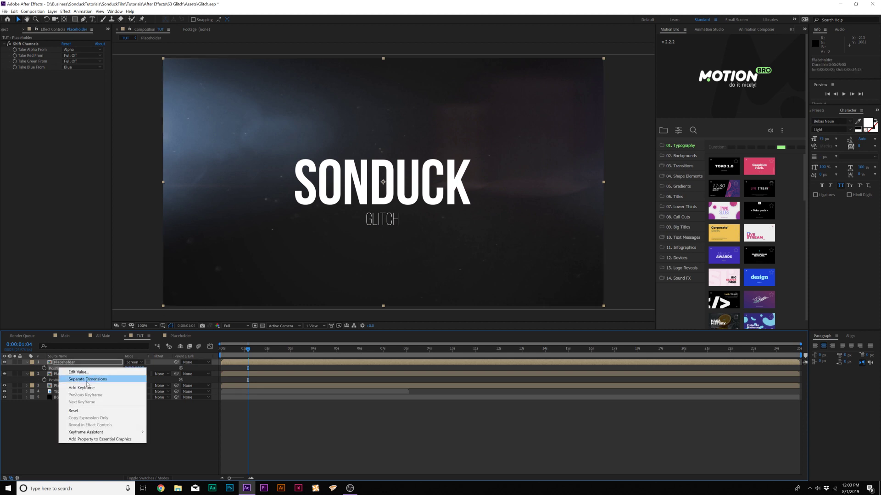
click(103, 381)
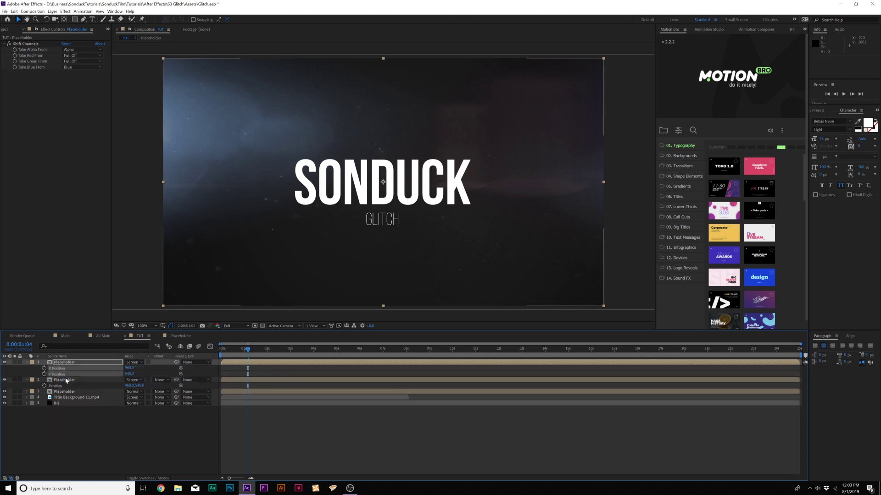
click(67, 450)
drag(129, 368, 146, 377)
key(ctrl+z)
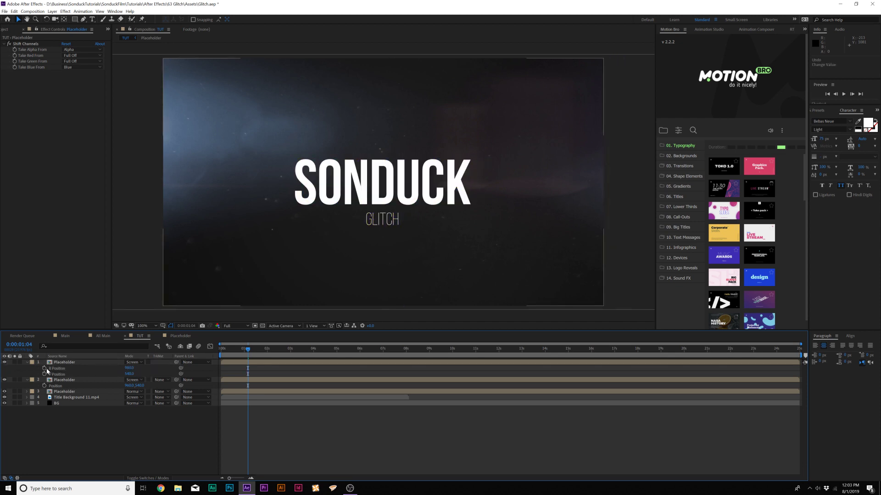
- Drive X Position with a wiggle(4,200) expression, preview, and duplicate the layer
alt+click(44, 369)
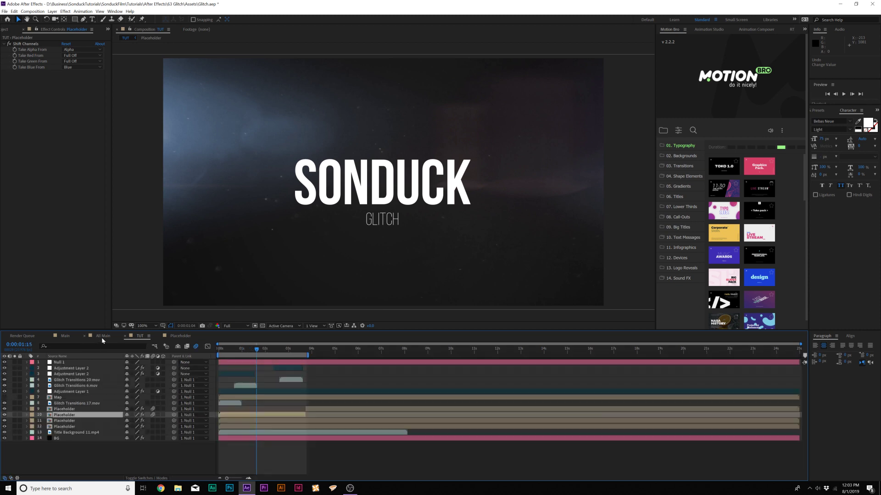
text(wiggle)
key(Return)
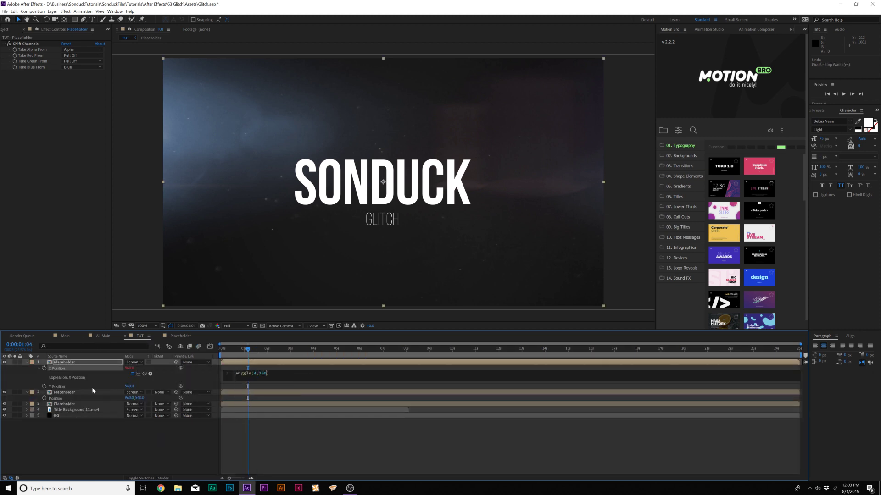
click(169, 447)
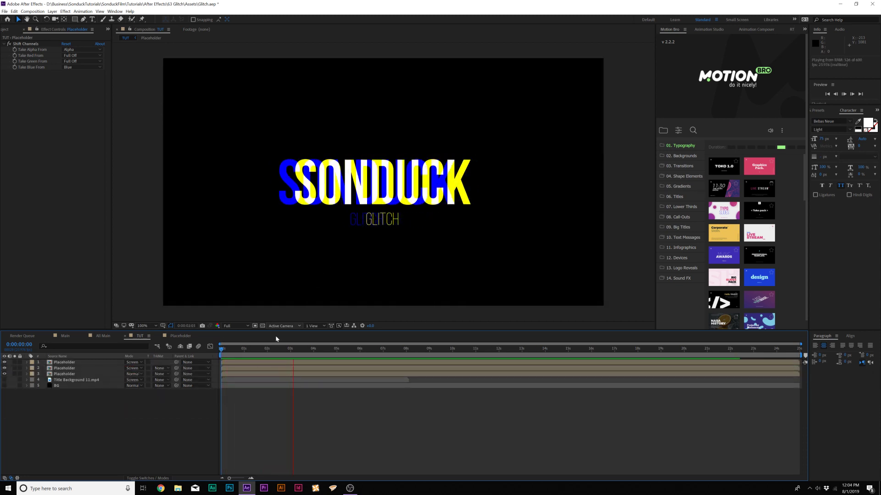
key(space)
mouse_move(277, 351)
mouse_down()
mouse_move(269, 351)
mouse_move(289, 354)
mouse_up()
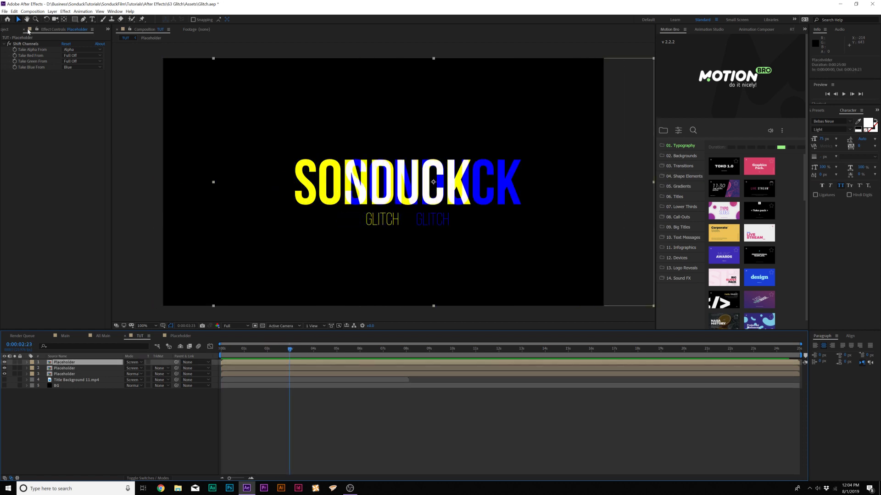
click(14, 12)
click(28, 100)
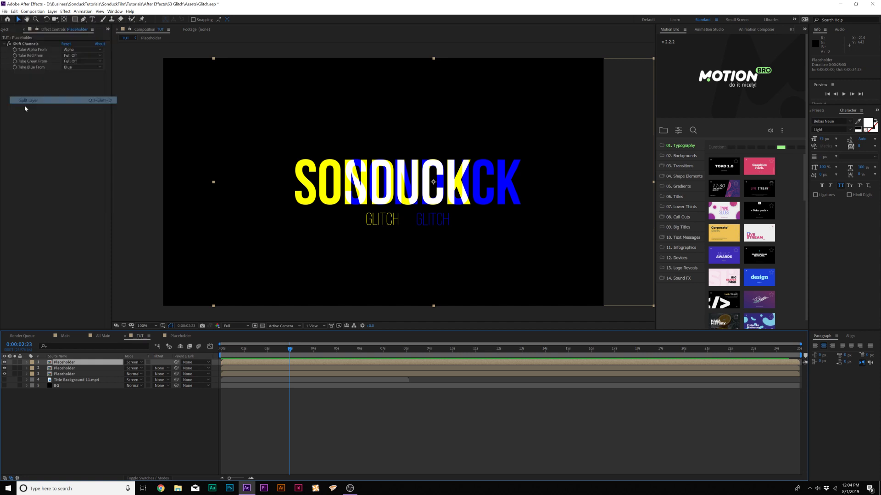
- Delete the wiggle expression from the duplicate's X Position and collapse its properties
key(u)
key(u)
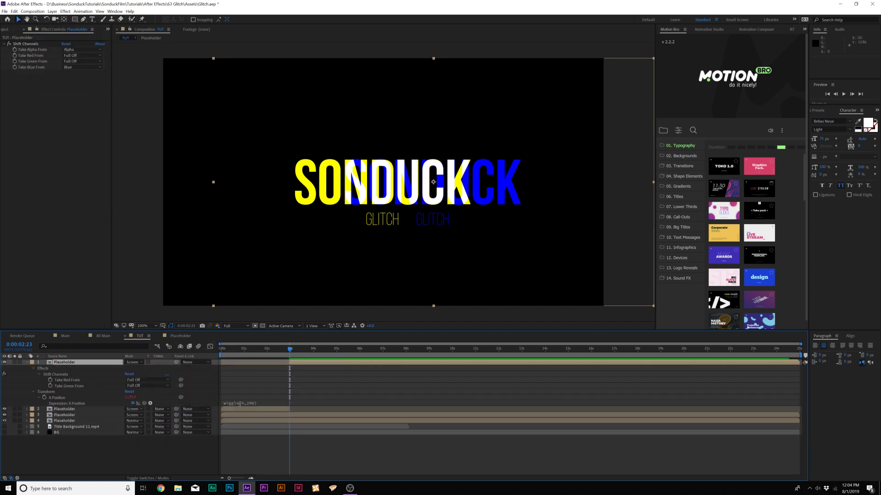
click(240, 403)
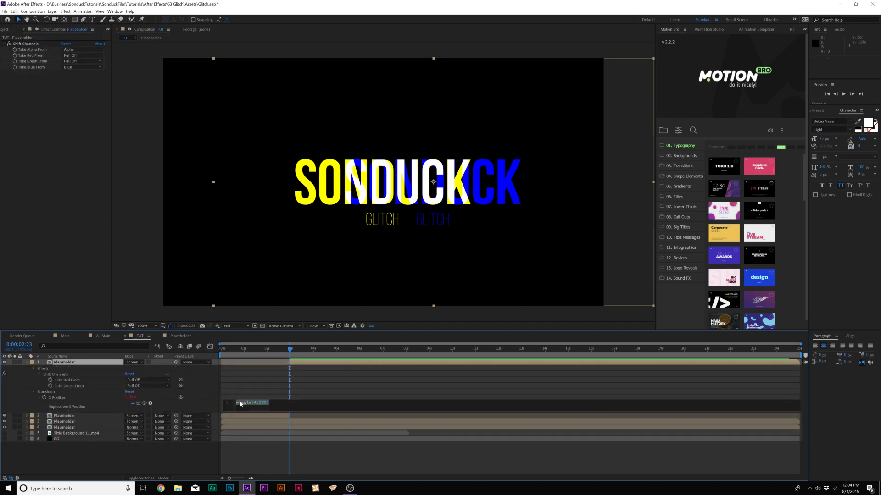
key(BackSpace)
click(148, 460)
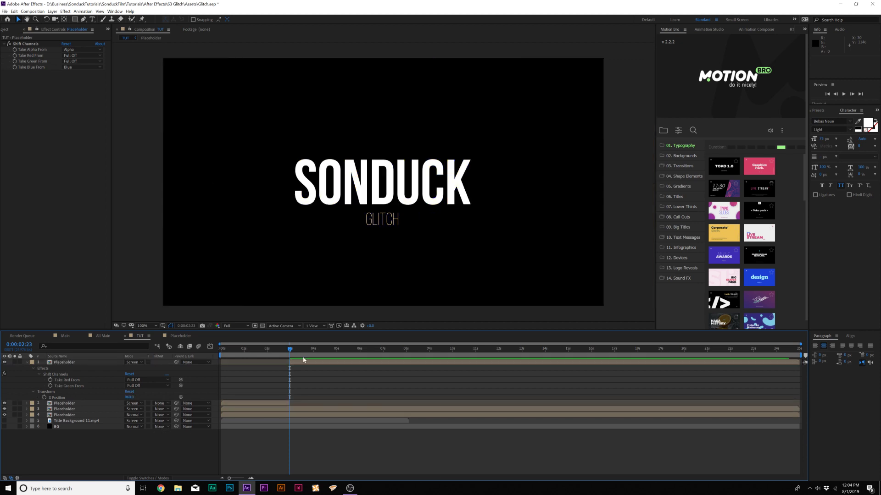
drag(289, 350, 306, 359)
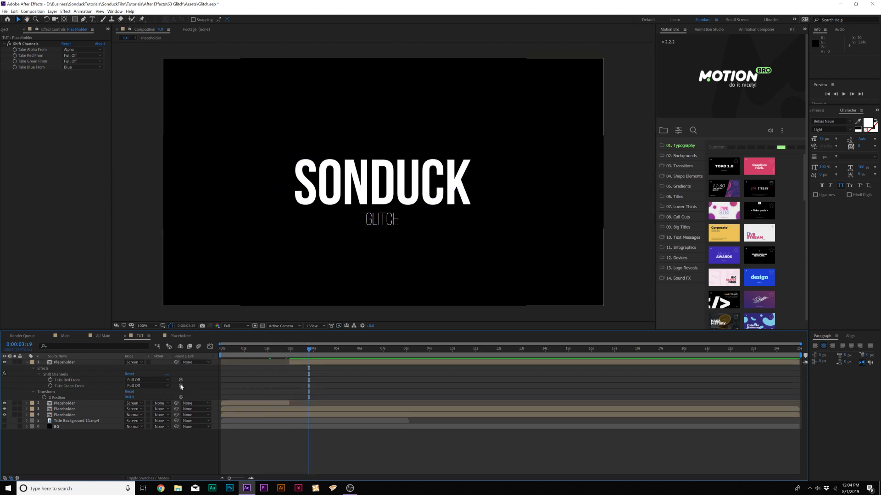
key(u)
click(258, 350)
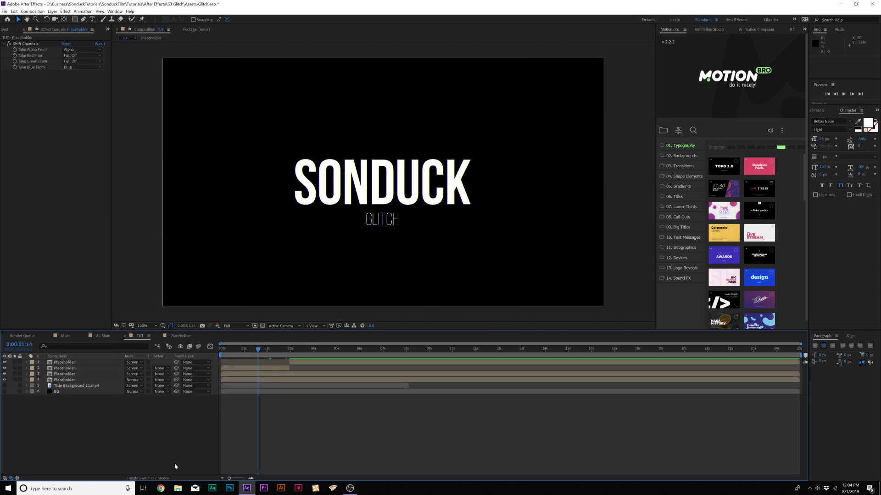
click(148, 478)
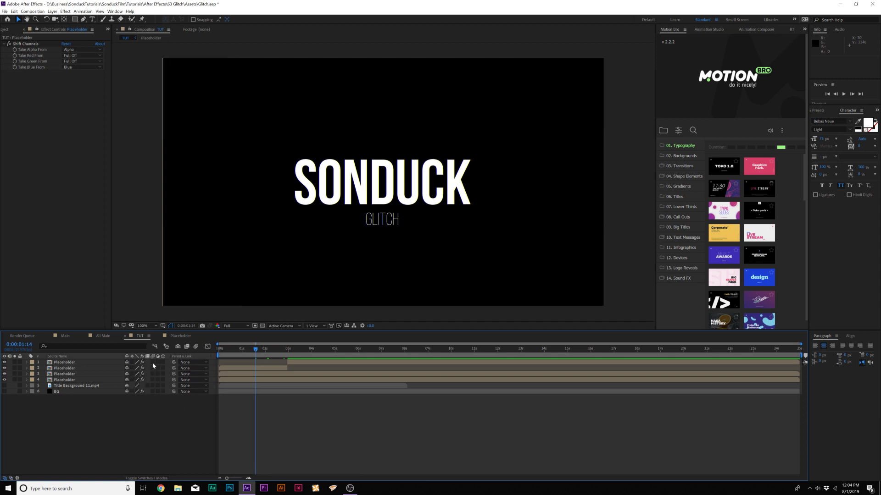
mouse_move(268, 351)
mouse_down()
mouse_move(296, 351)
mouse_move(269, 356)
mouse_up()
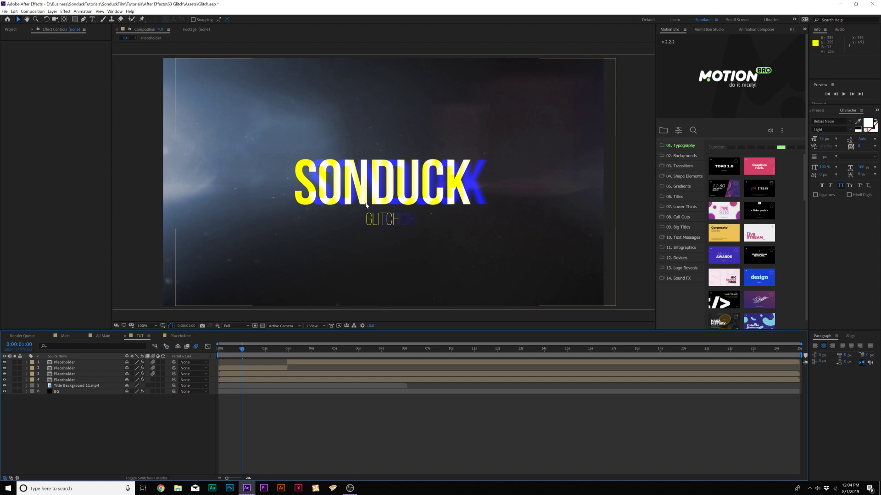
- Create a new solid layer named Noise
click(53, 11)
mouse_move(92, 19)
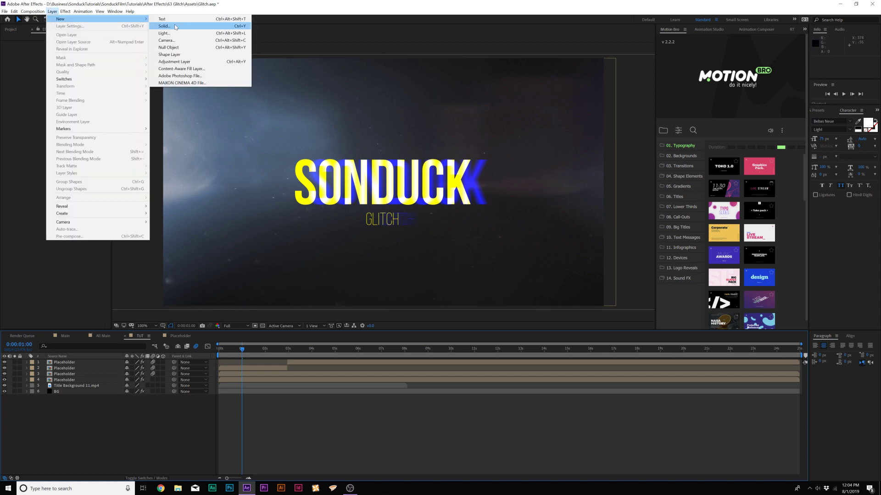
click(174, 26)
text(M)
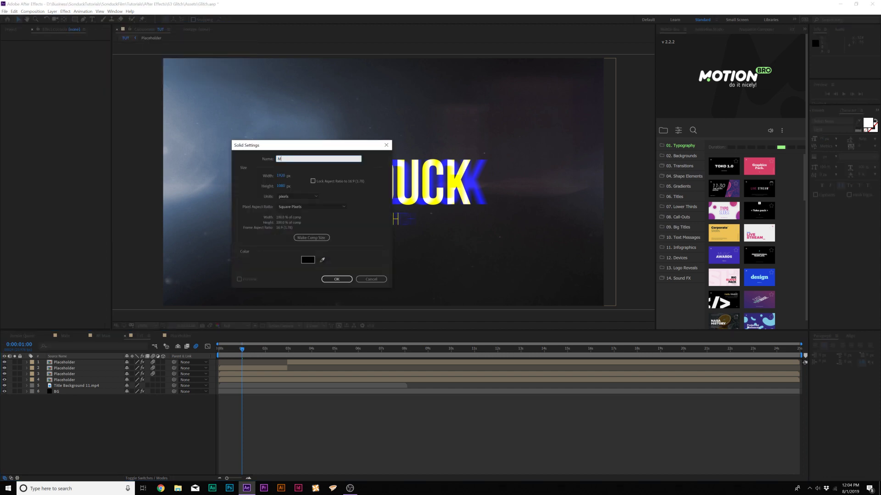
text(osie)
key(Return)
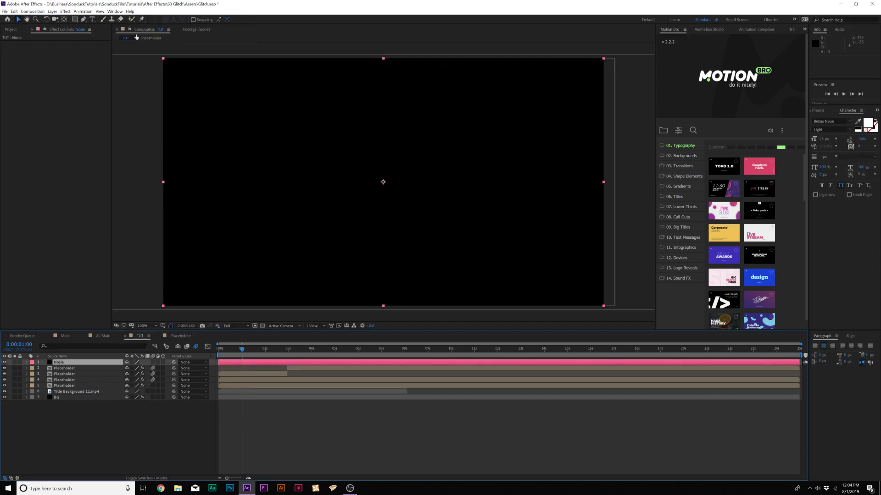
key(Return)
text(No)
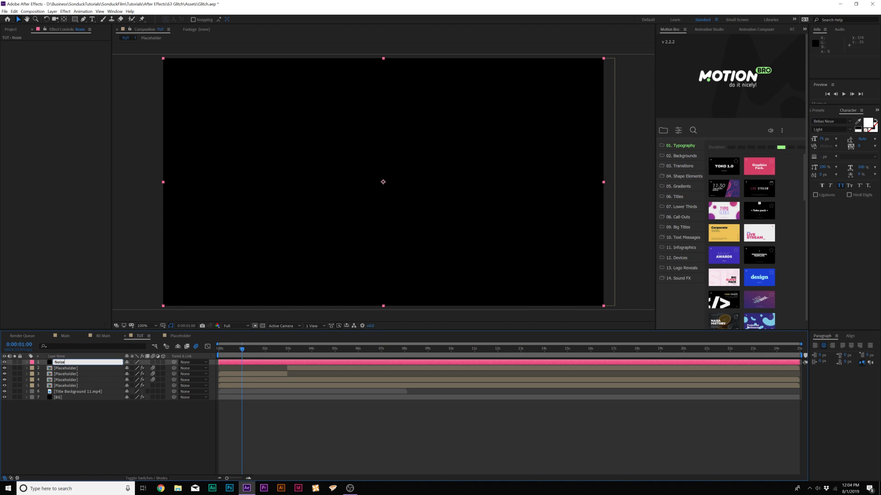
key(Return)
- Add Fractal Noise with Fractal Type Max, Noise Type Block, Contrast 236 and lower Brightness
click(65, 11)
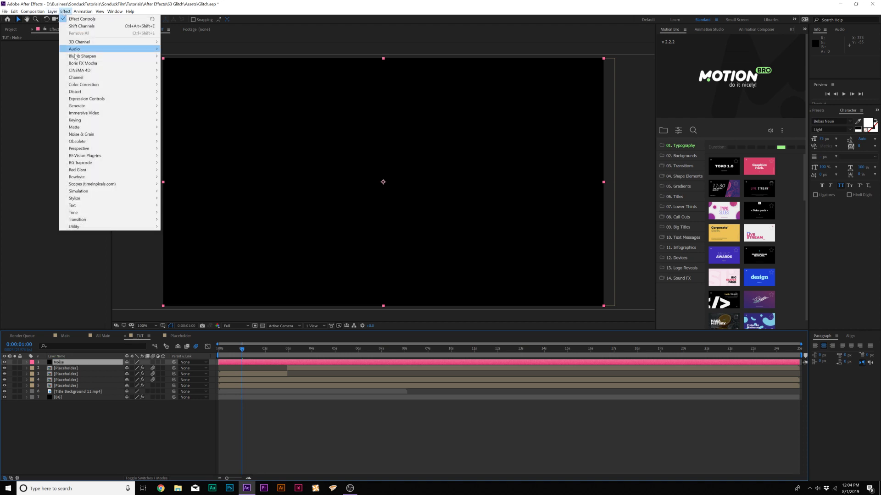
mouse_move(90, 137)
click(180, 148)
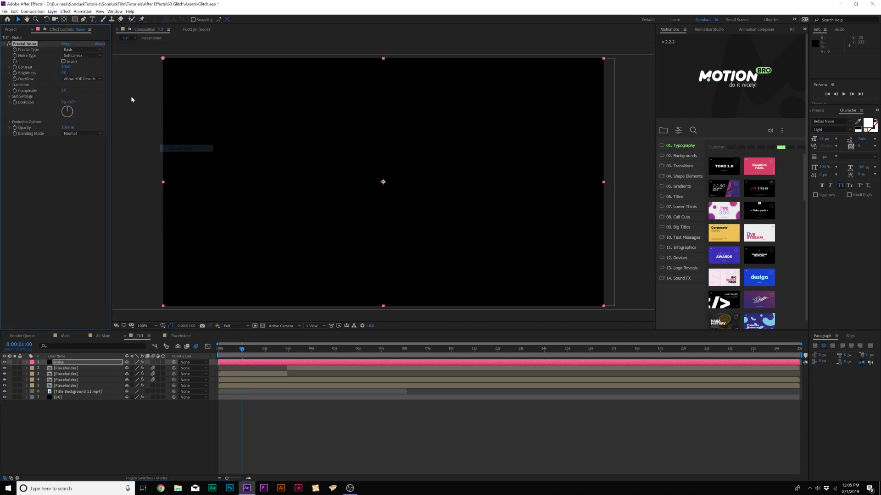
click(81, 50)
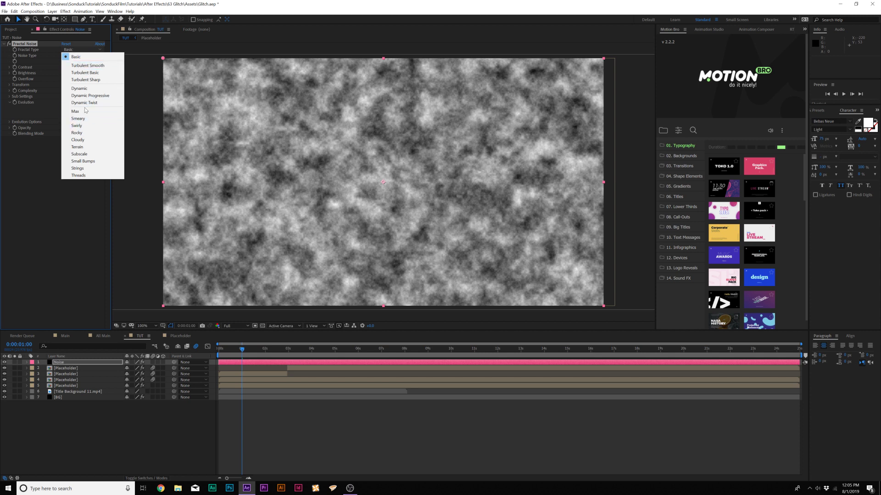
click(75, 112)
click(75, 55)
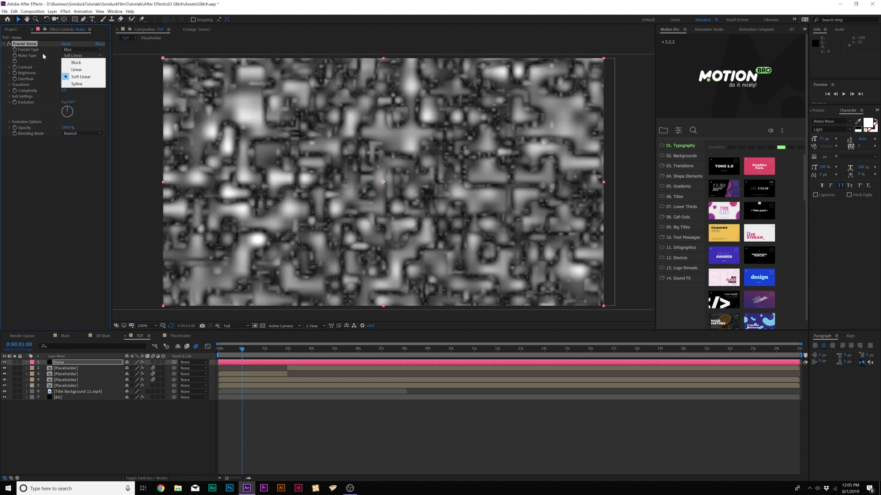
click(76, 63)
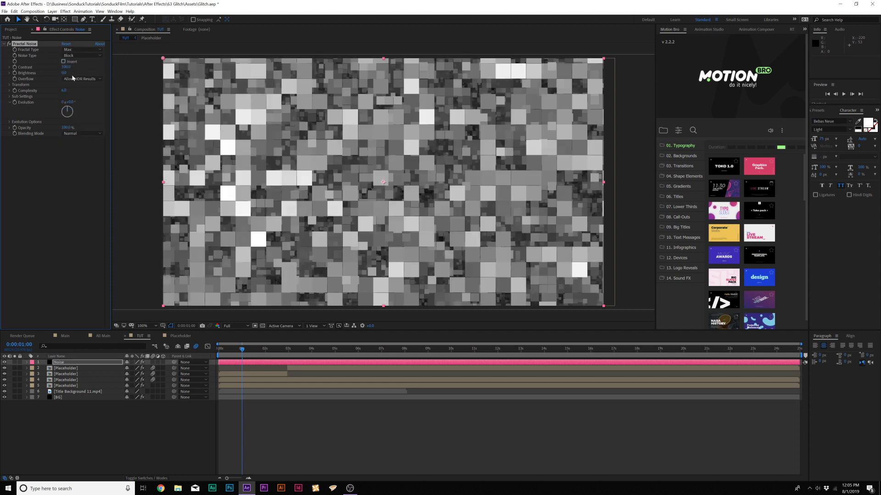
drag(118, 74, 15, 78)
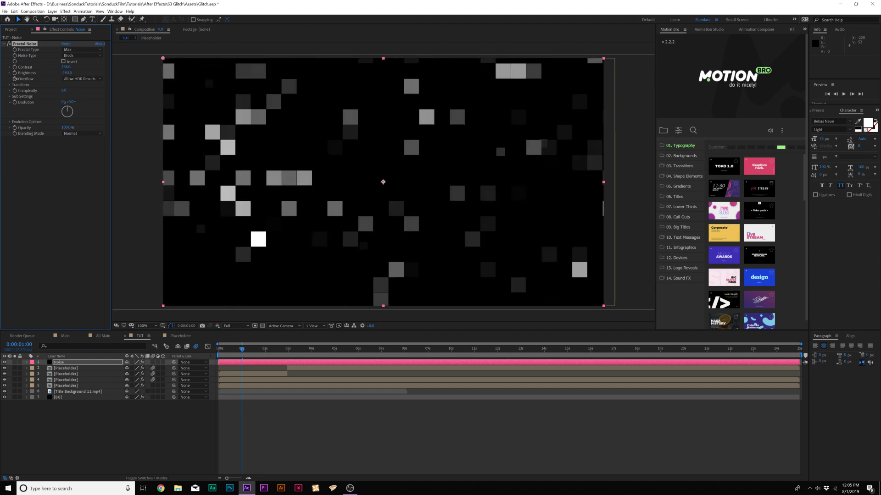
click(64, 73)
click(9, 85)
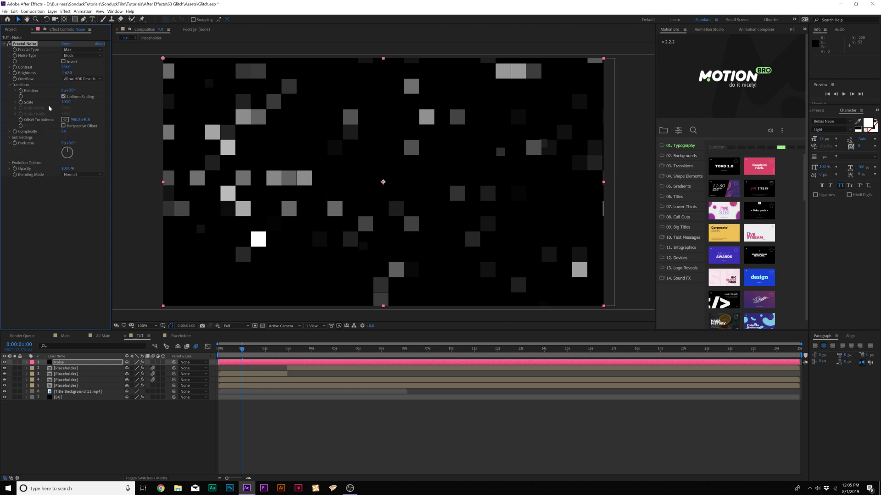
- Stretch the noise into wide bars with Scale Width about 1342 and Brightness -134
click(64, 97)
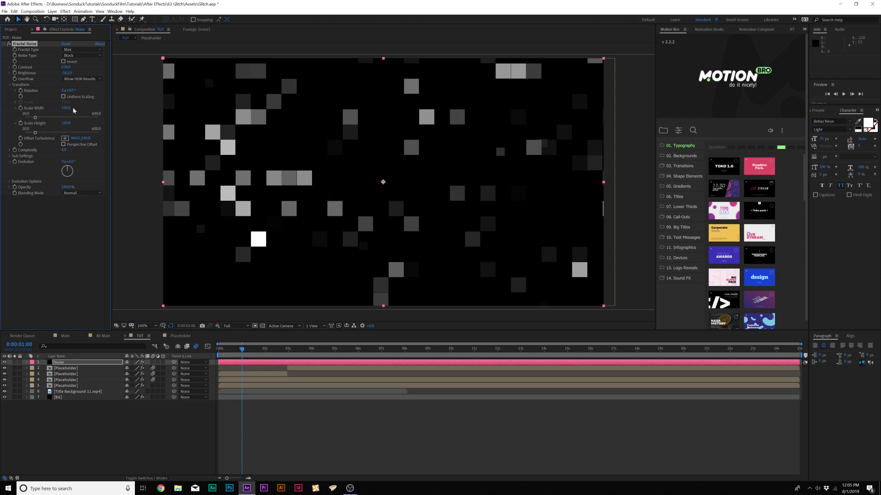
drag(35, 119, 133, 120)
key(ctrl+z)
drag(66, 110, 605, 156)
drag(297, 338, 130, 170)
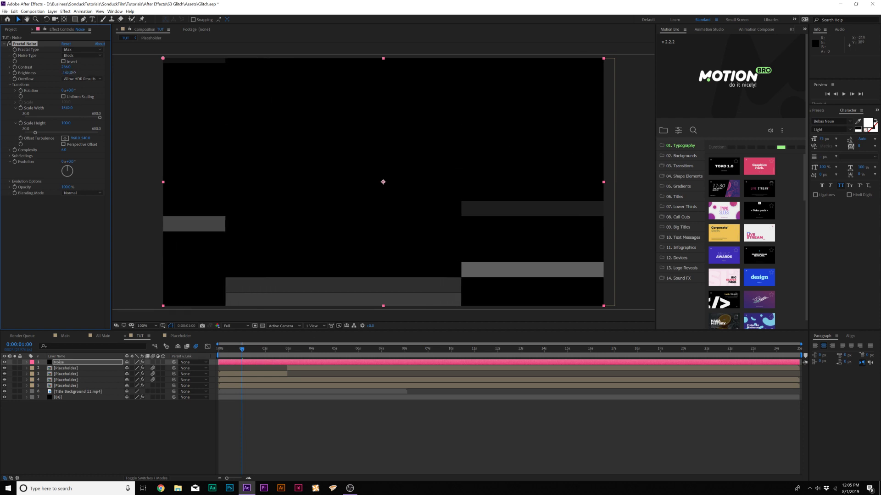
drag(72, 72, 73, 73)
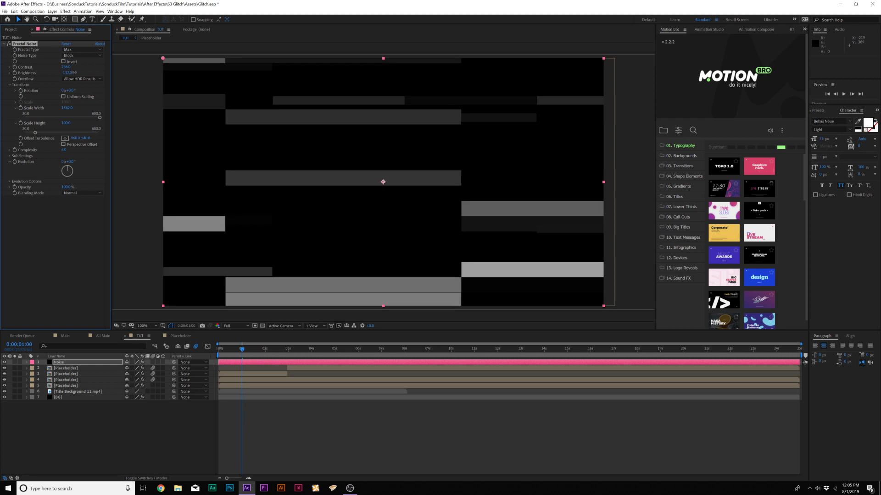
- Add a time*5 expression to Random Seed and play back the composition
key(Home)
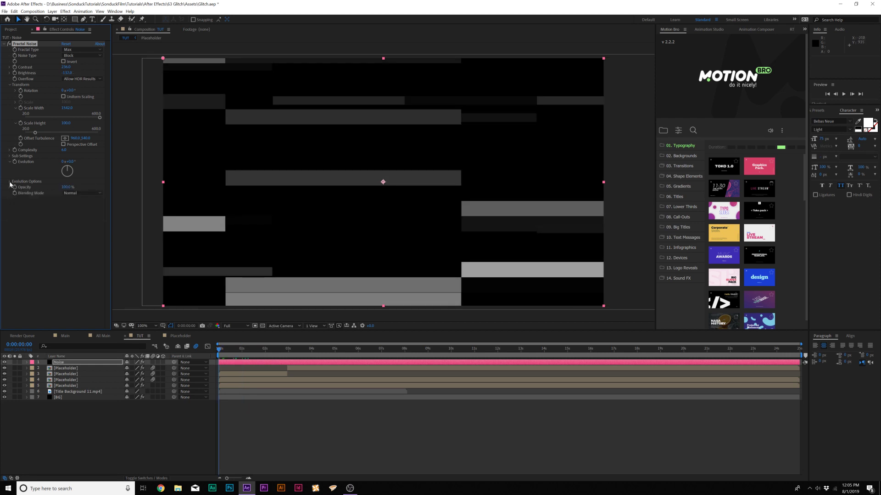
click(10, 182)
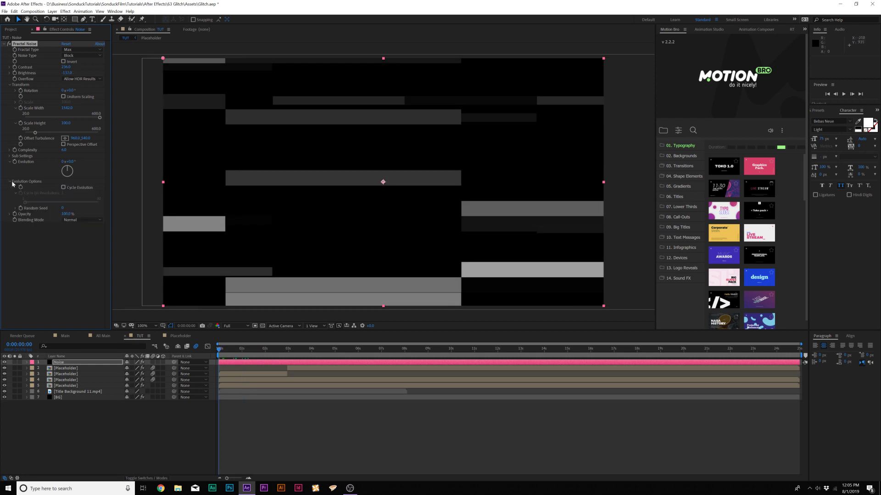
alt+click(19, 208)
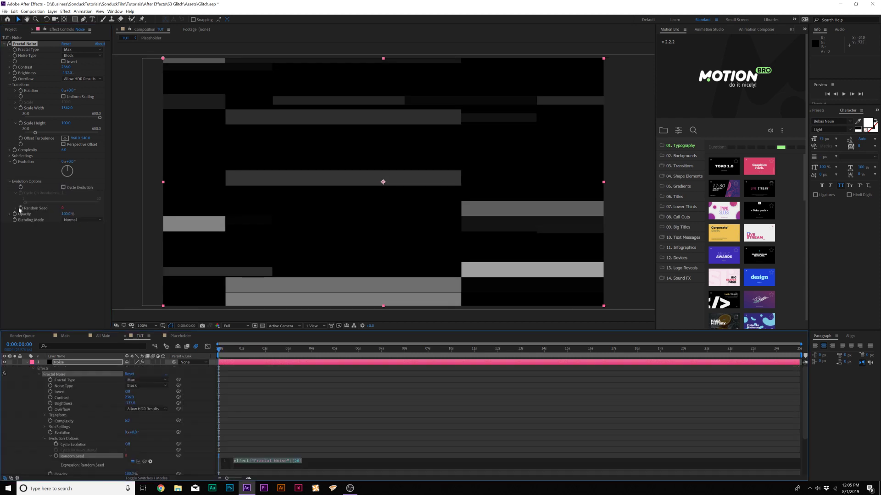
text(time*)
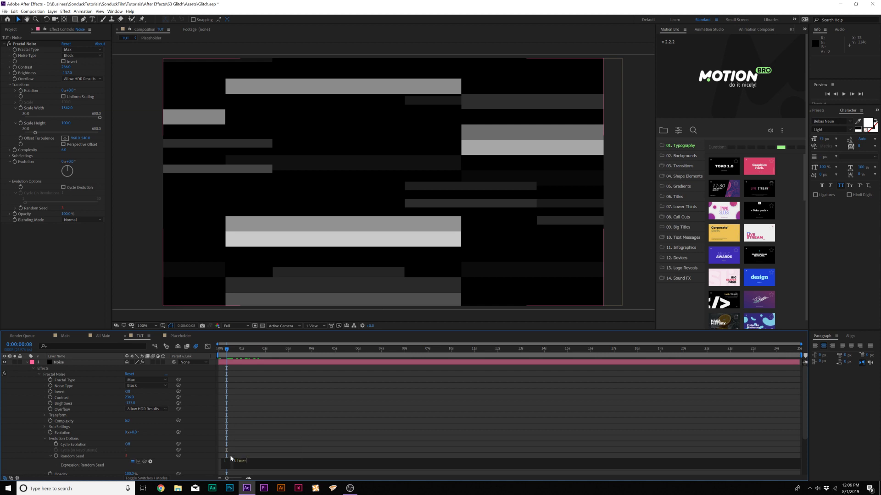
text(5)
click(265, 239)
key(space)
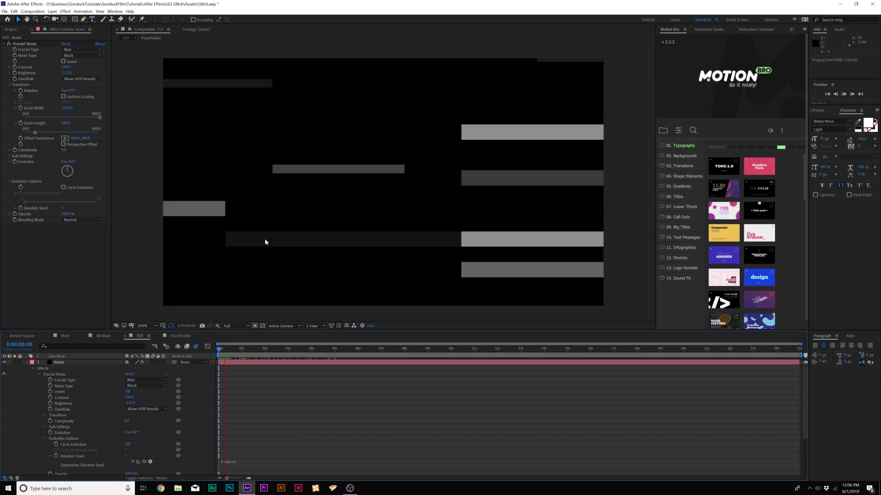
- Pre-compose the Noise layer as Map, moving all attributes, and hide it
key(u)
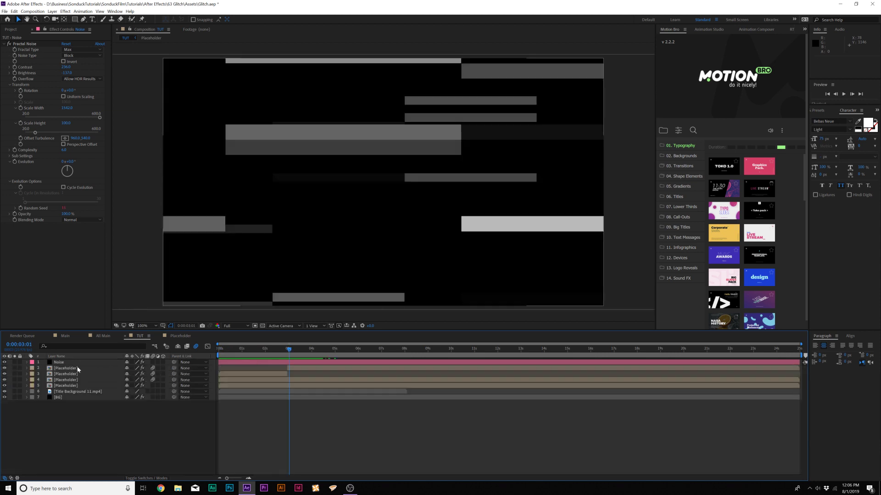
click(58, 362)
click(52, 11)
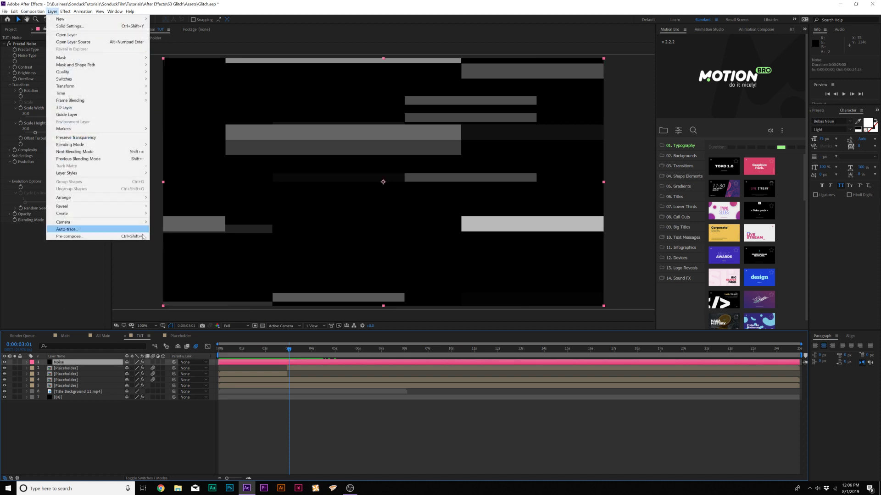
click(124, 237)
text(Map)
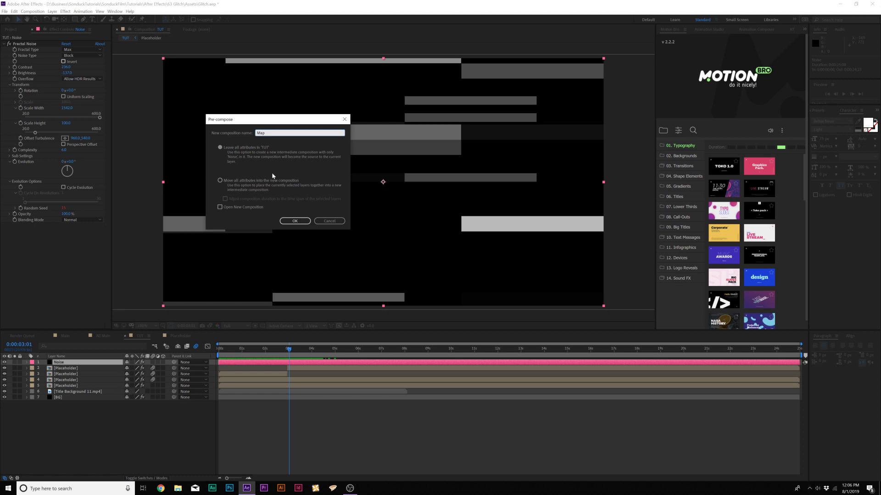
click(271, 180)
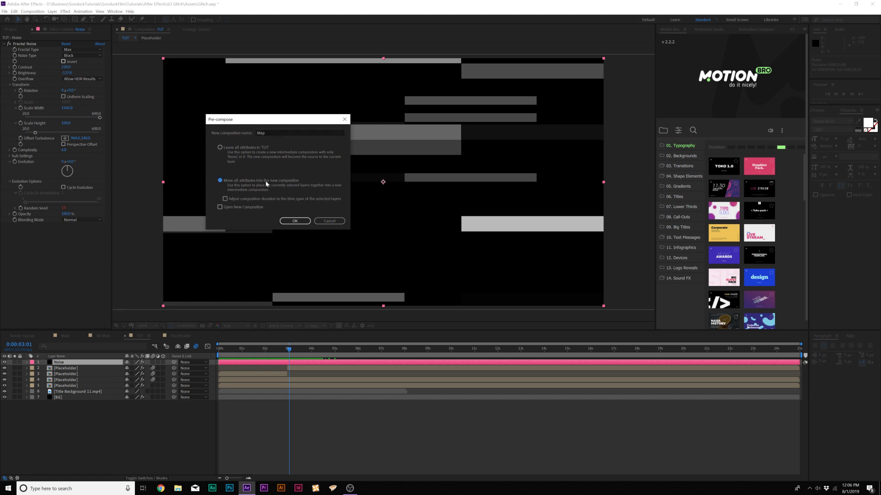
click(295, 220)
click(5, 362)
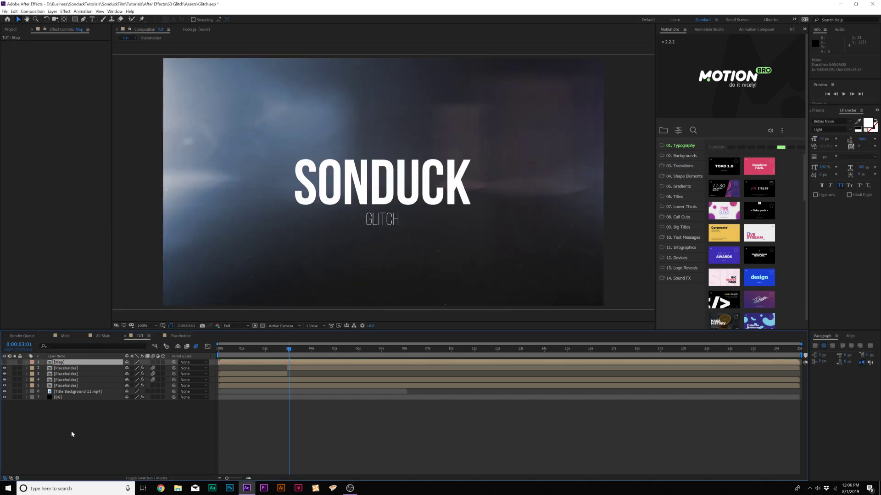
click(74, 431)
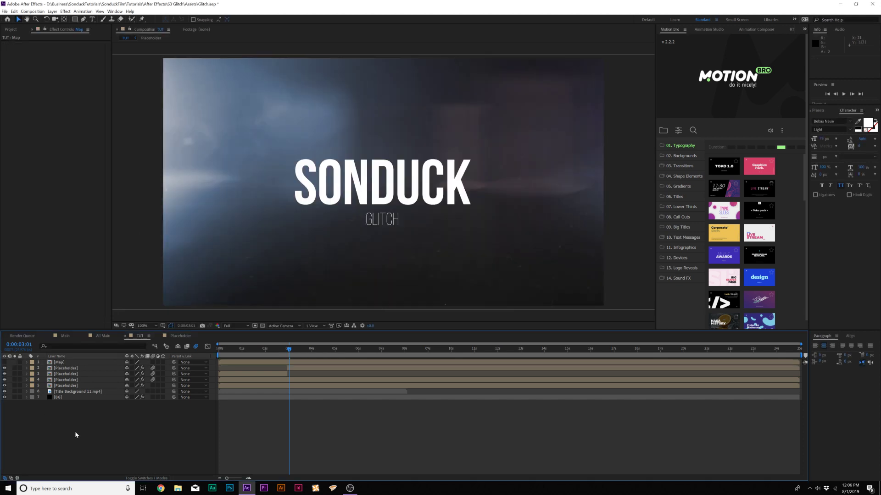
- Add an adjustment layer named Displace
click(52, 11)
mouse_move(53, 18)
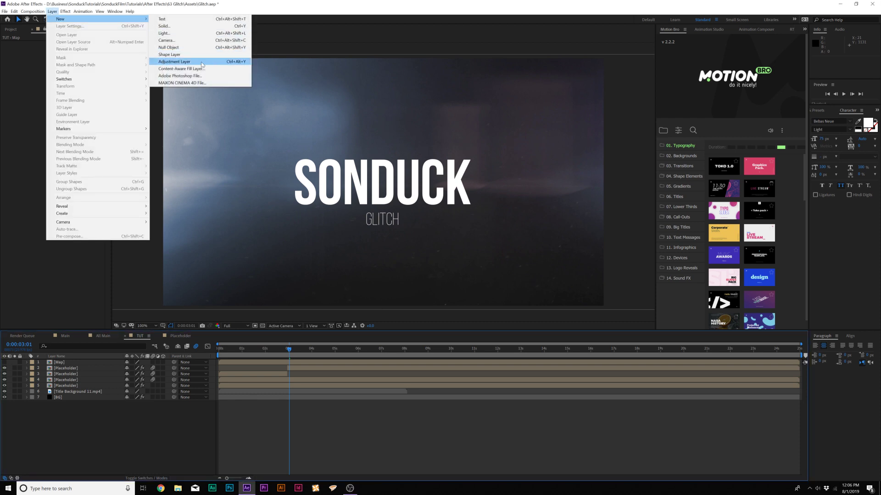
click(174, 63)
key(Return)
text(Di)
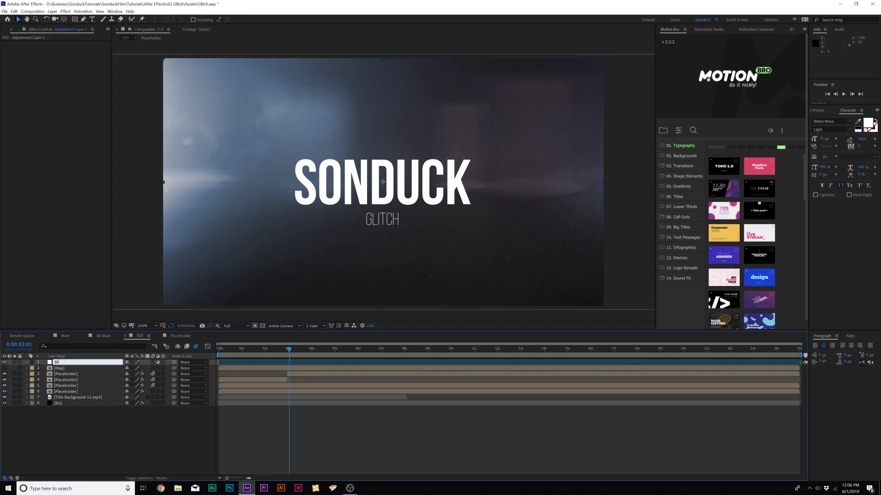
text(splace)
key(Return)
- Apply Displacement Map to Displace using the Map layer, with increased displacement amounts
click(65, 11)
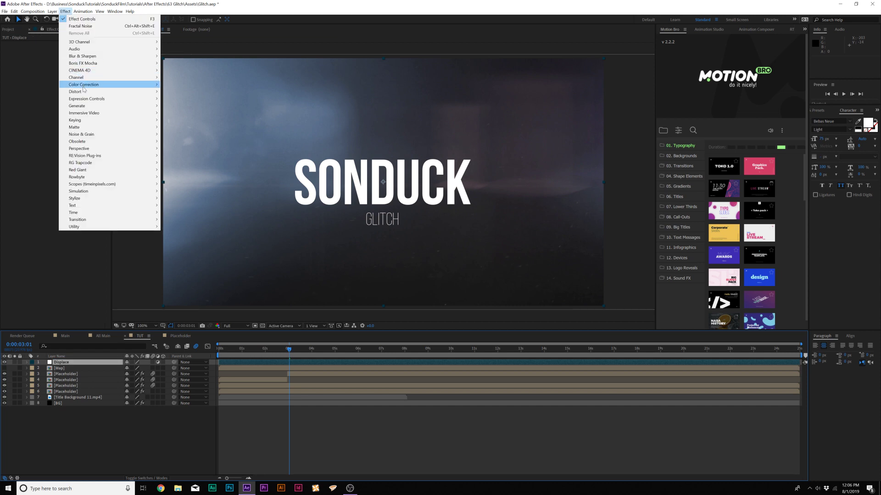
mouse_move(85, 91)
click(195, 220)
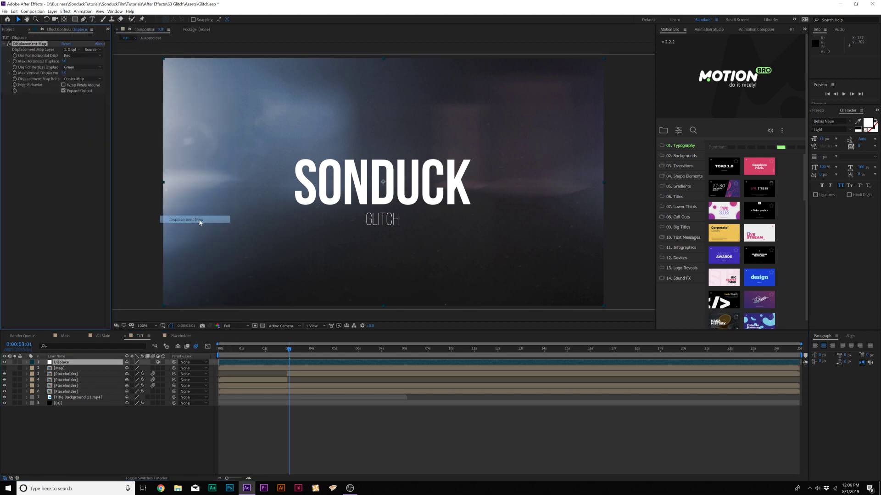
click(70, 49)
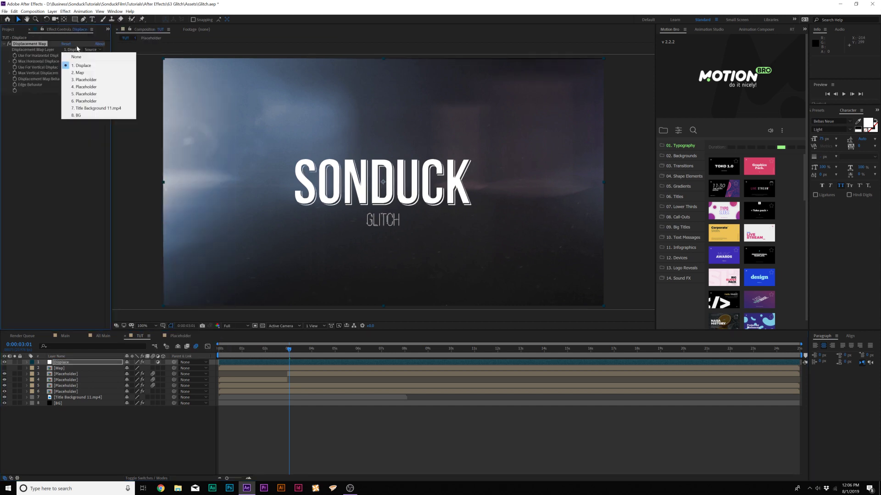
click(80, 73)
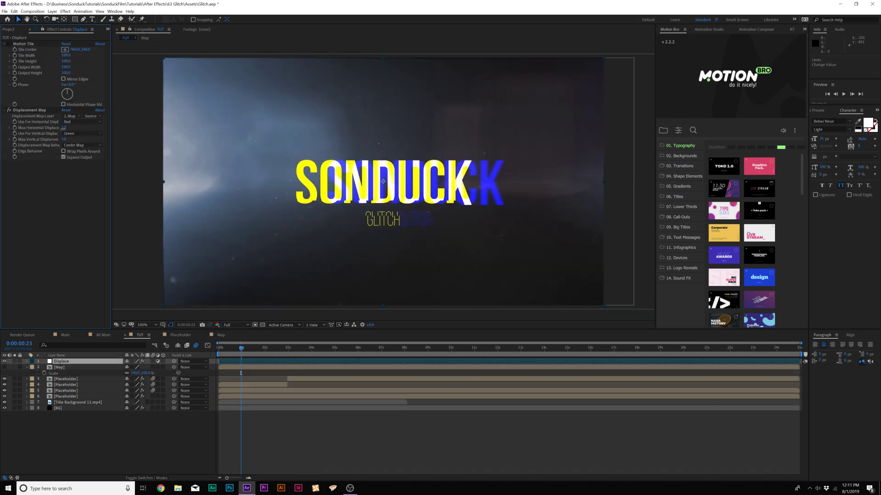
drag(63, 128, 84, 140)
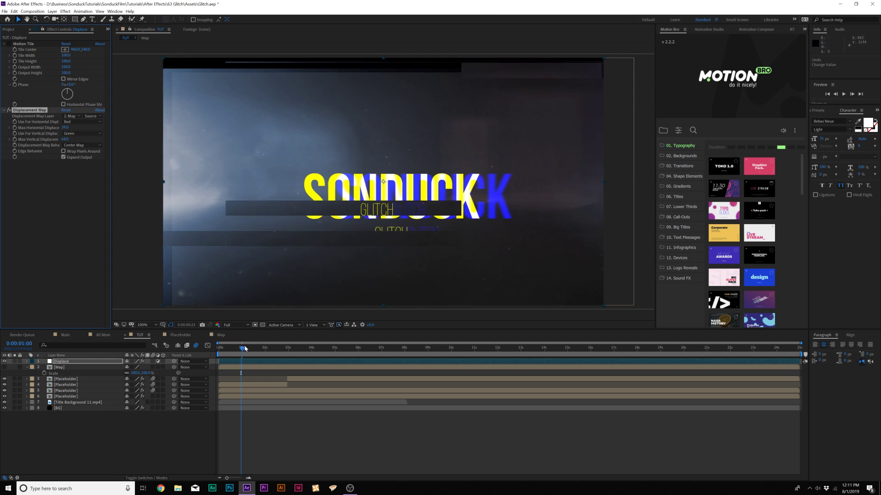
drag(241, 349, 287, 348)
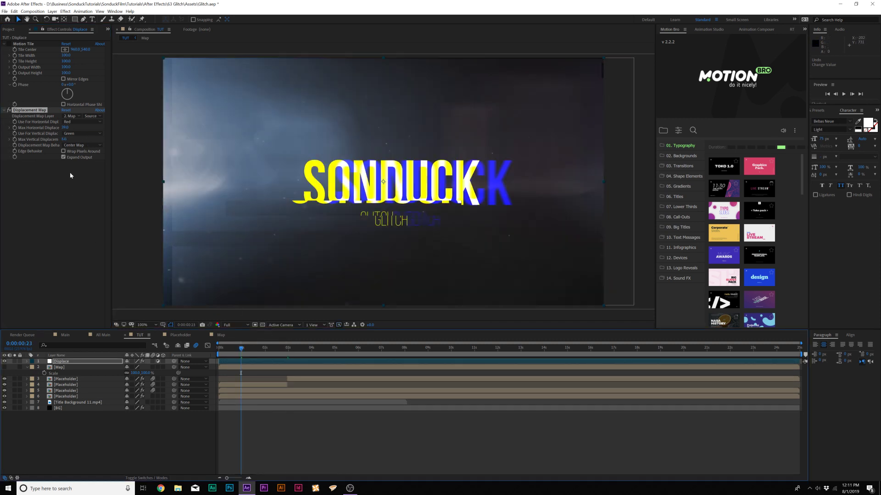
- Raise Max Vertical Displacement to about 105 and turn off Wrap Pixels Around
click(63, 128)
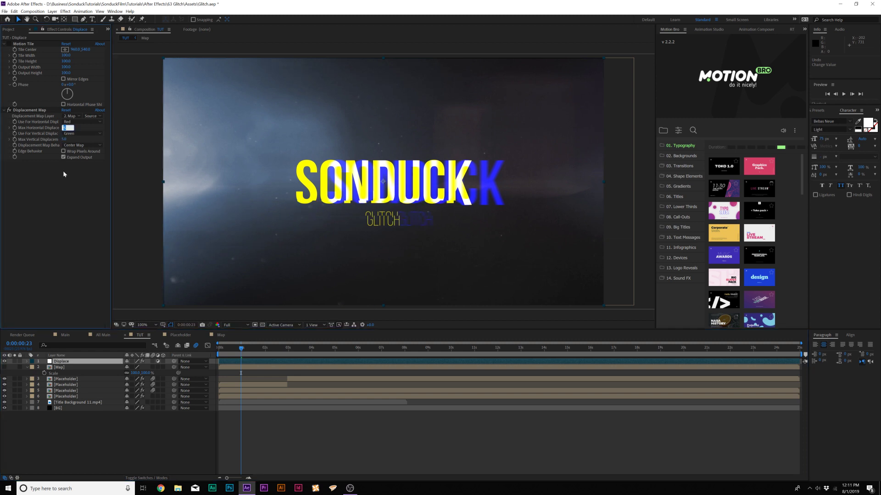
click(63, 156)
drag(65, 139, 103, 143)
key(space)
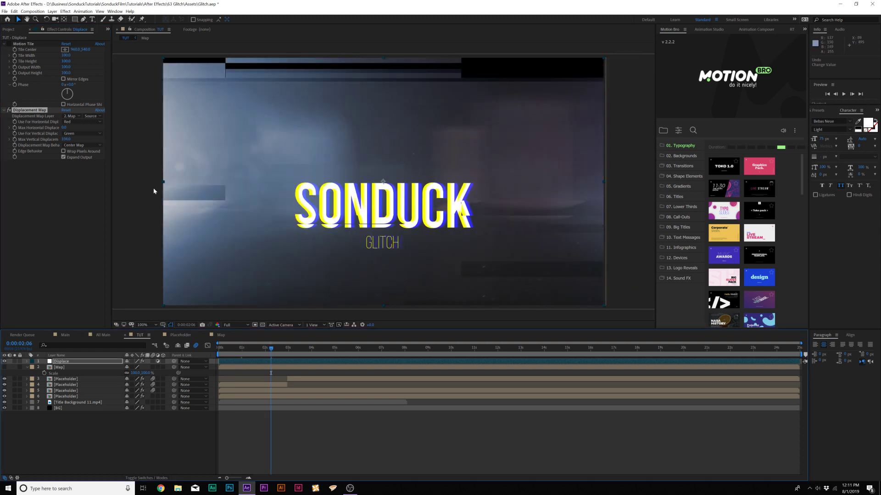
click(64, 152)
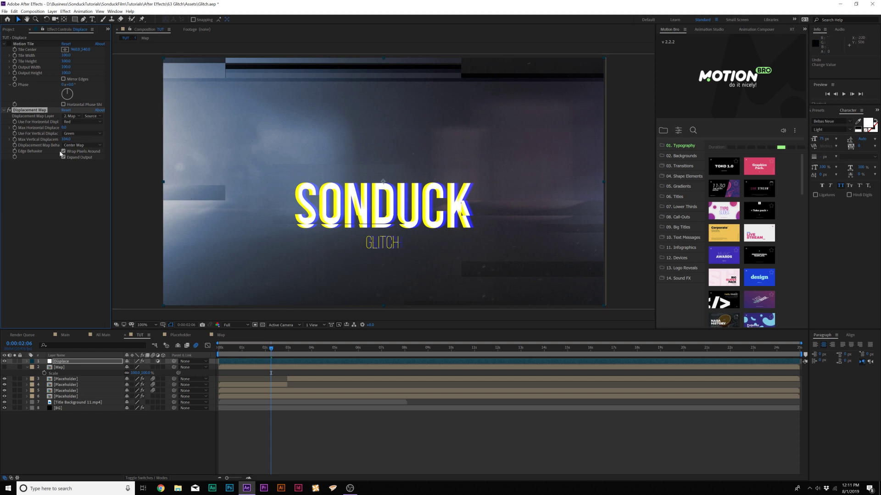
click(64, 151)
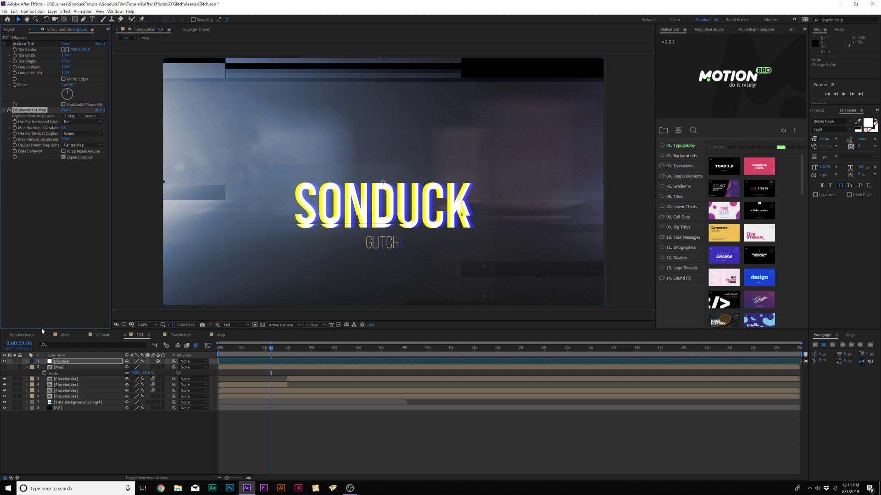
- In the Map precomp, key out black noise with Extract's Black Point, then return to TUT
double_click(59, 368)
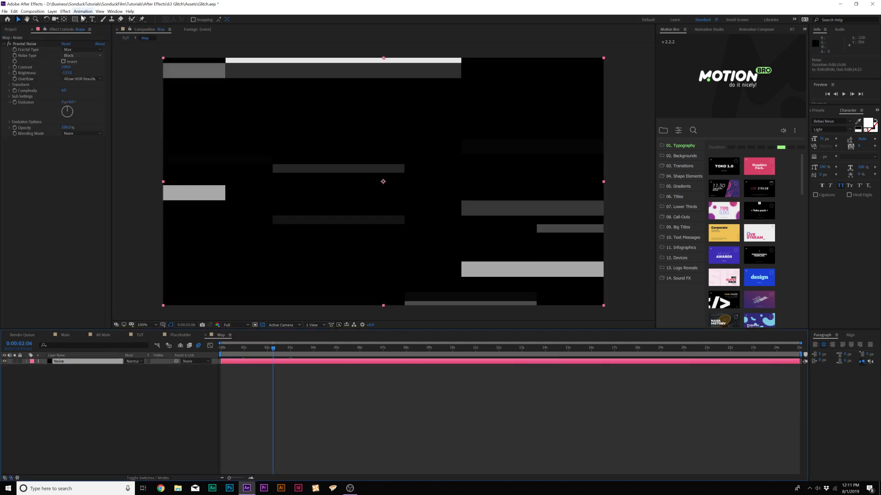
click(65, 11)
mouse_move(75, 121)
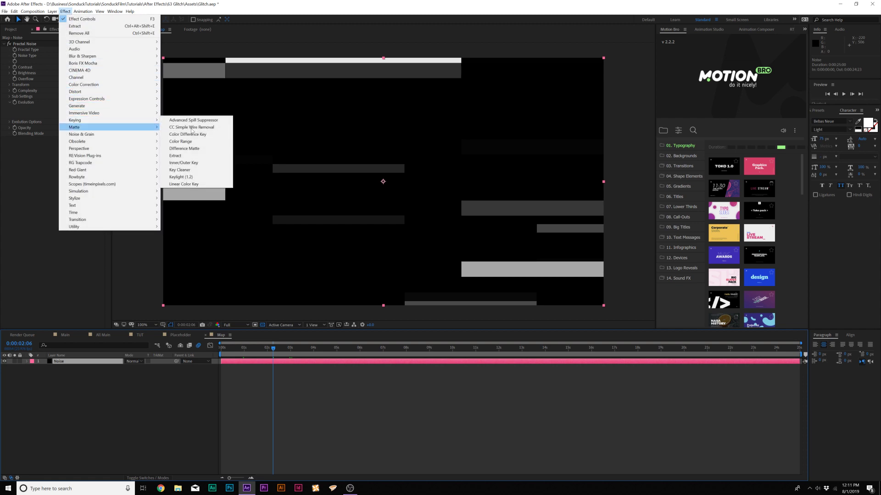
click(192, 156)
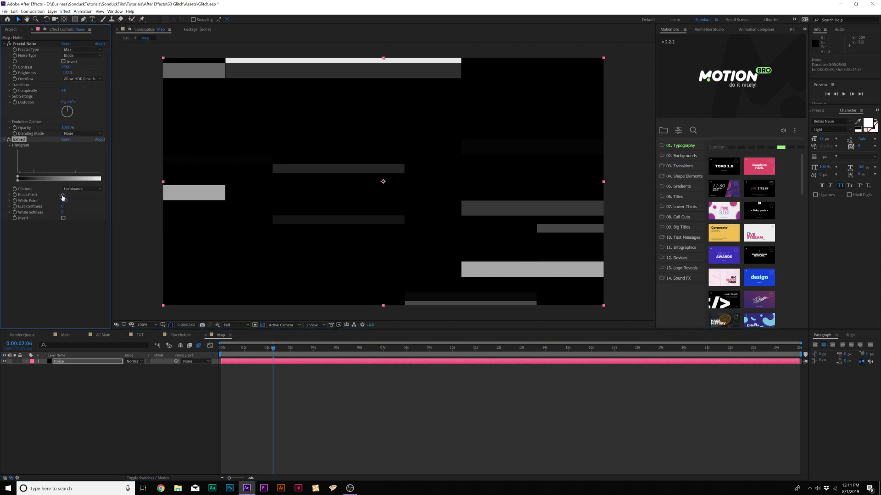
drag(63, 196, 63, 195)
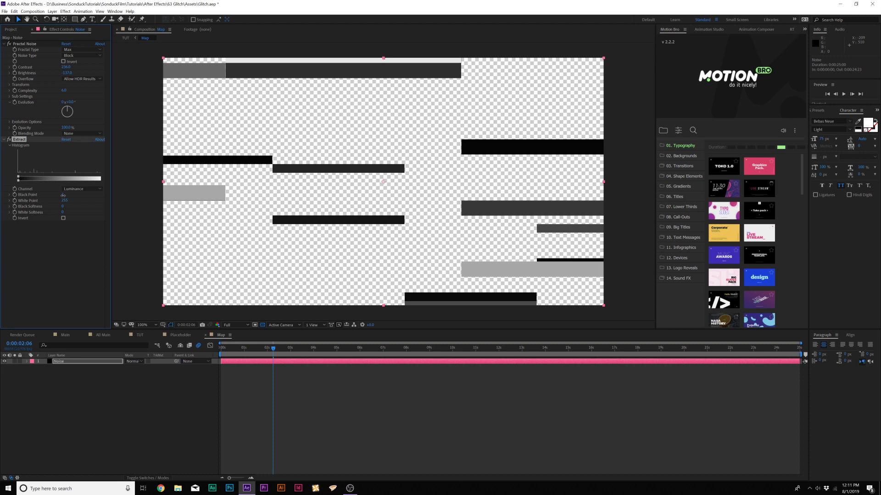
click(139, 336)
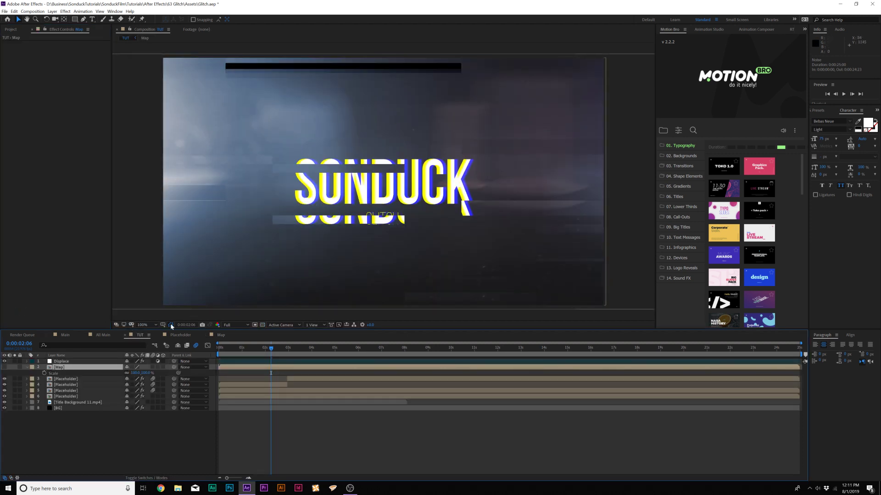
- Preview the glitched title, then lower the Map comp's Fractal Noise Brightness to -182.0 and replay it
click(69, 361)
key(space)
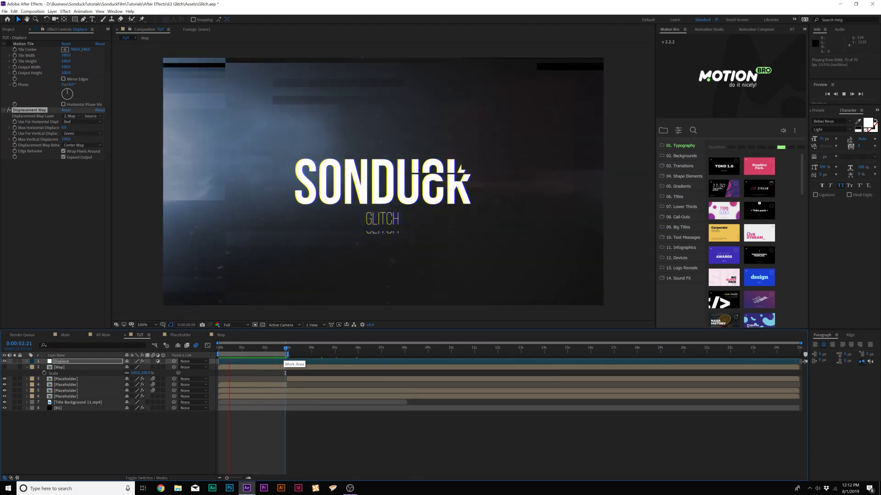
key(space)
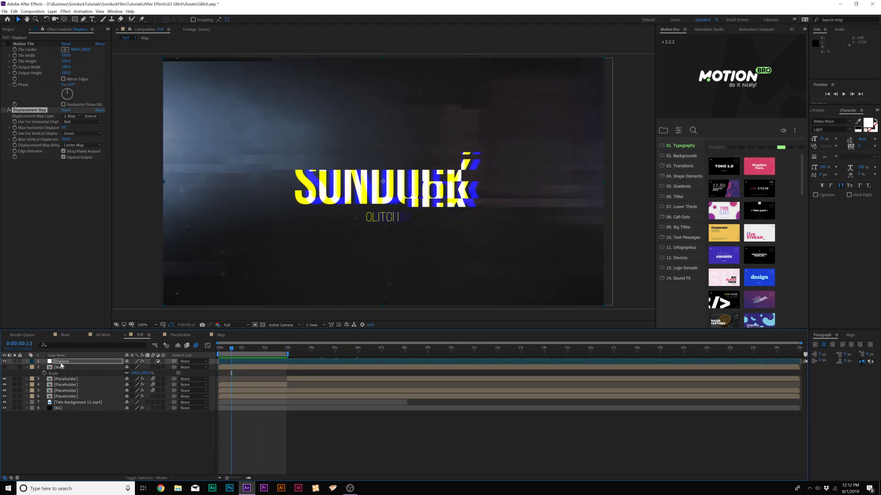
double_click(60, 367)
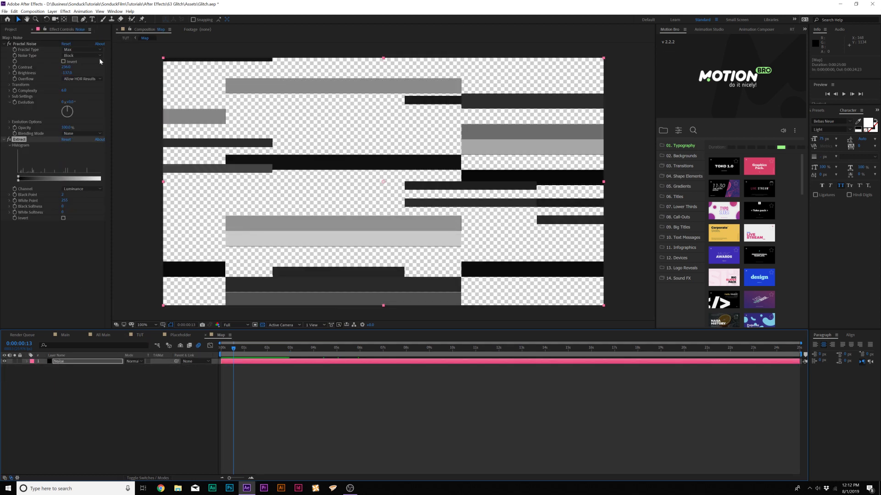
drag(69, 73, 56, 75)
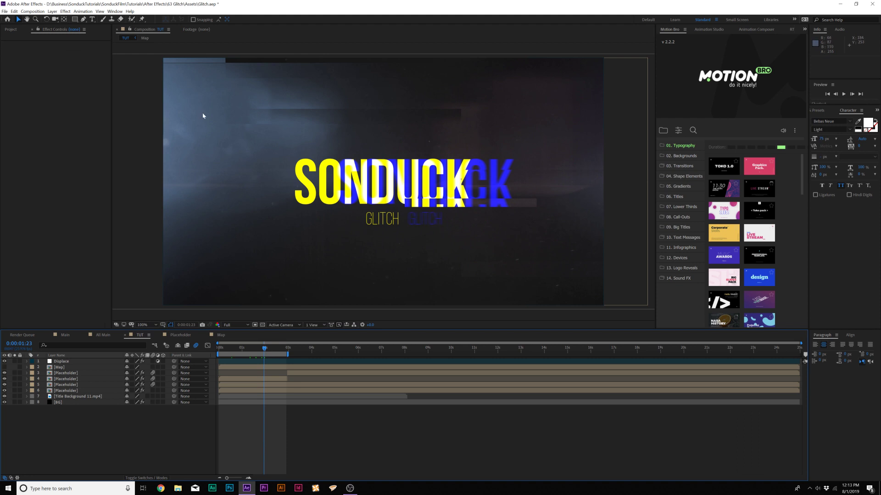
mouse_move(245, 352)
mouse_down()
mouse_move(225, 353)
mouse_move(275, 352)
mouse_move(233, 351)
mouse_up()
key(space)
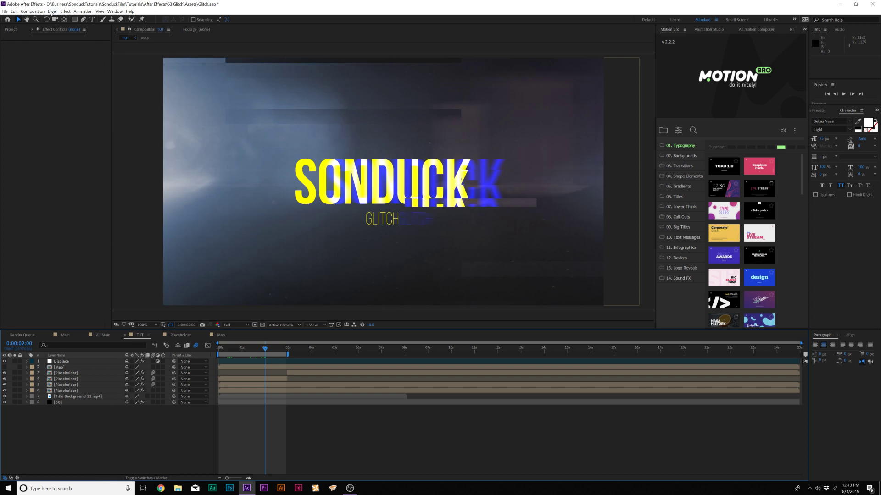
- Add a new adjustment layer named Tile
click(52, 12)
mouse_move(57, 19)
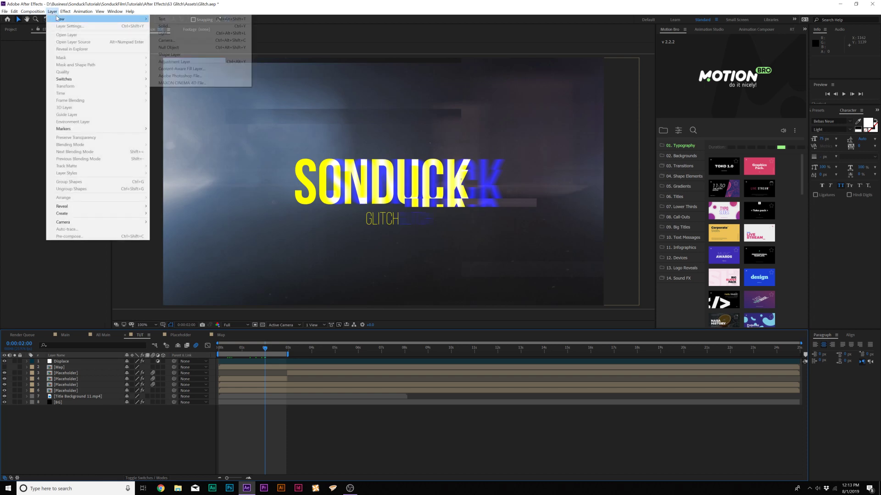
click(183, 62)
key(Return)
text(T)
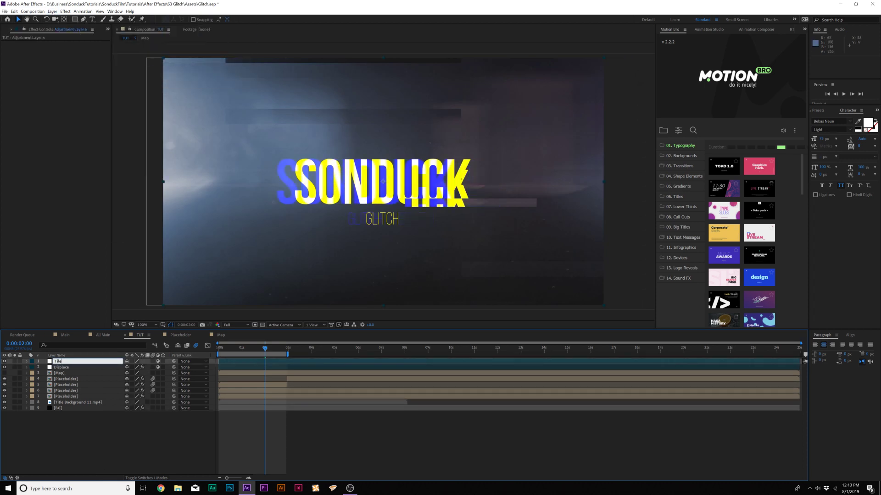
text(ile)
key(Return)
- Apply Stylize > Motion Tile to Tile, keeping the default Tile Center after a test
click(66, 12)
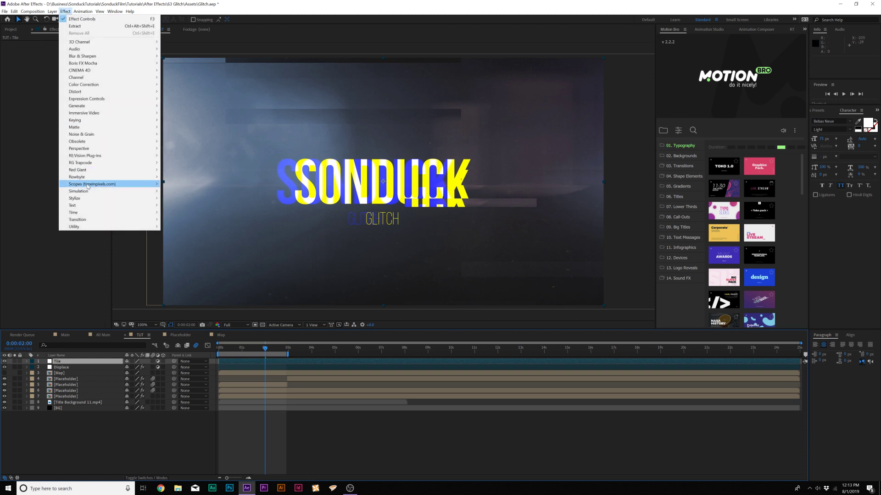
mouse_move(110, 198)
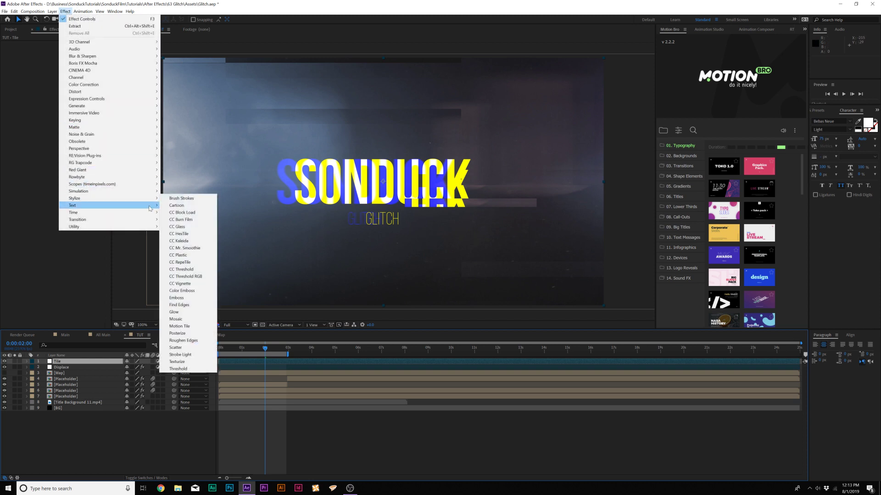
click(179, 326)
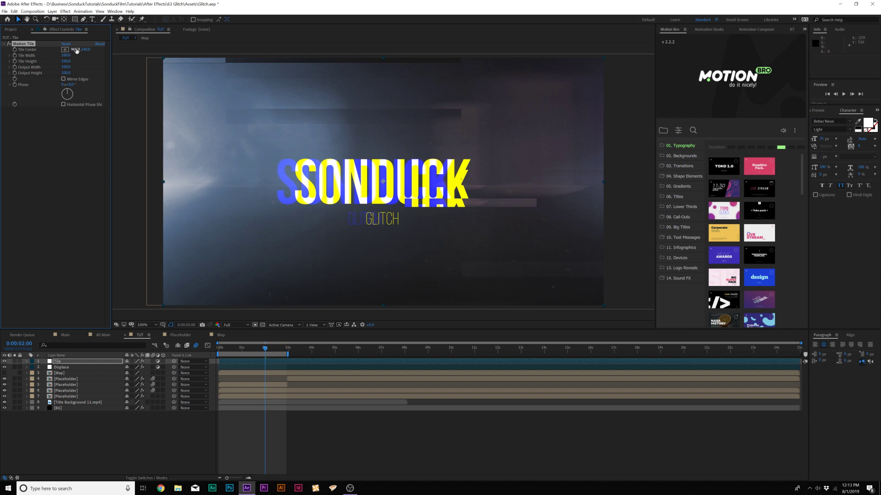
drag(77, 49, 177, 163)
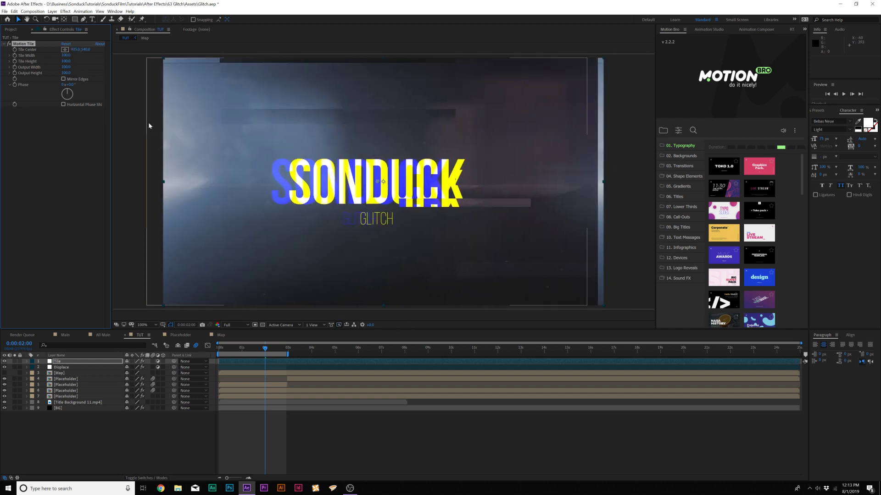
key(ctrl+z)
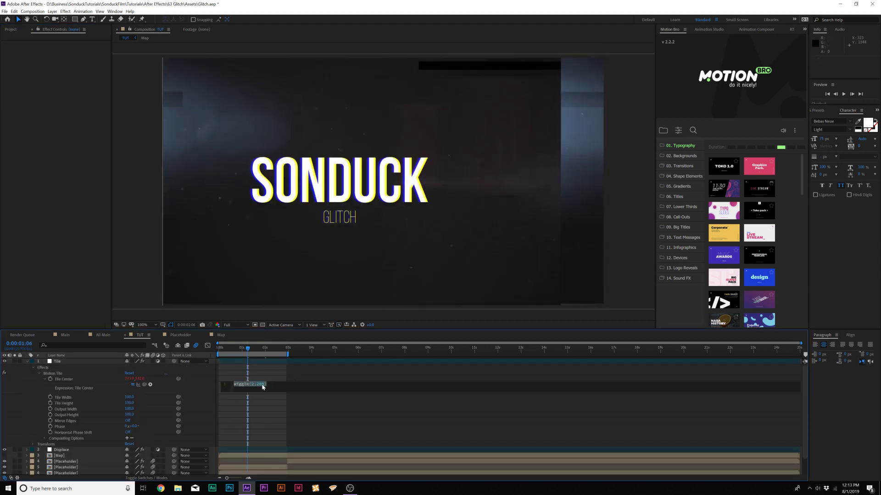
- Drive Motion Tile's Tile Center with a wiggle() expression and enable Mirror Edges
text(wiggl)
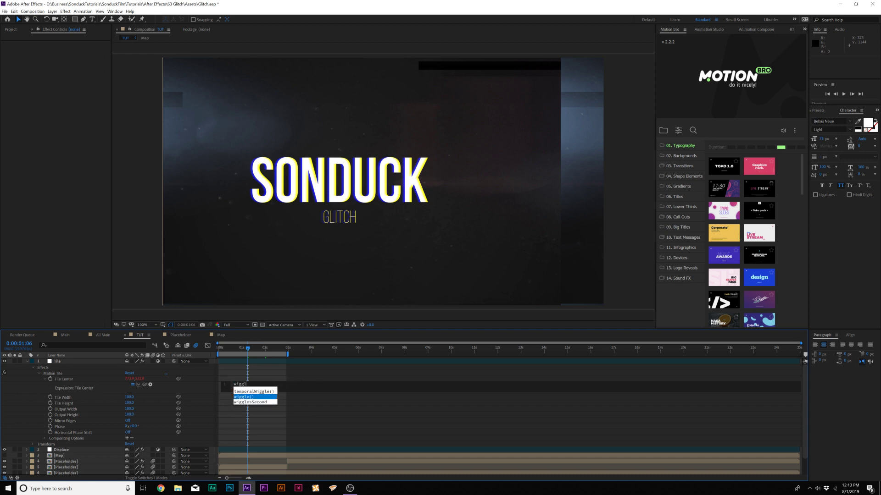
text(e)
key(Return)
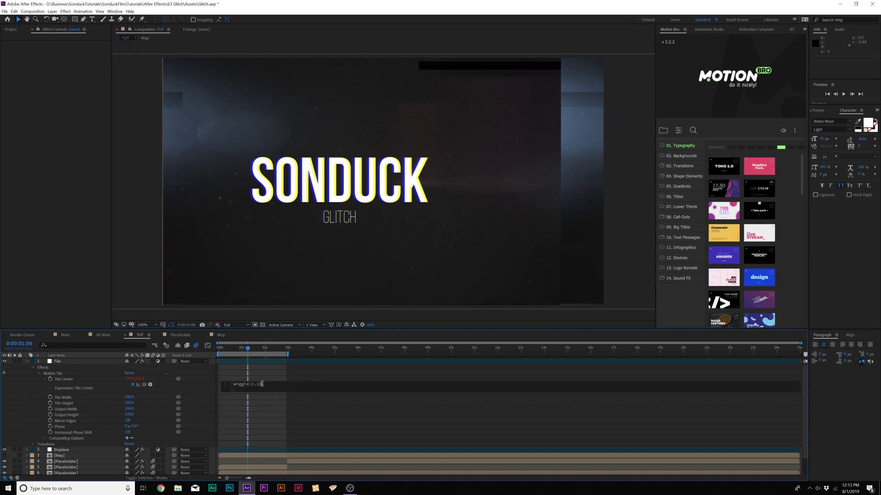
click(271, 418)
key(space)
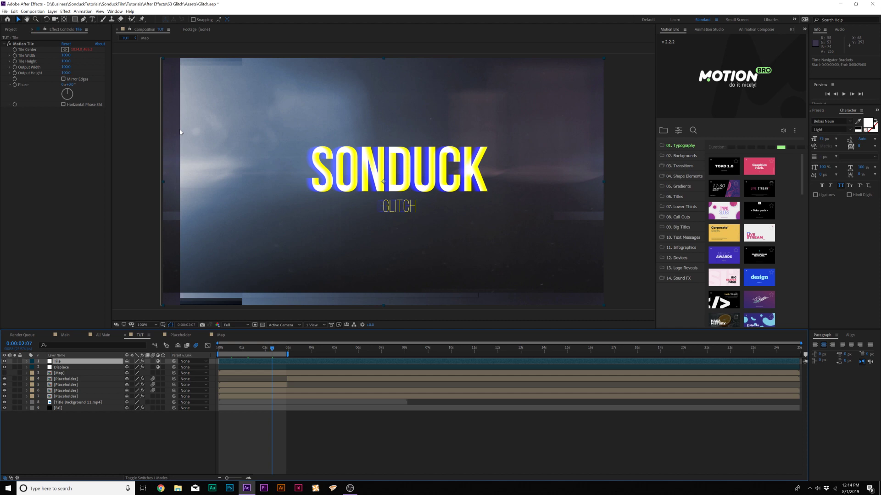
click(63, 79)
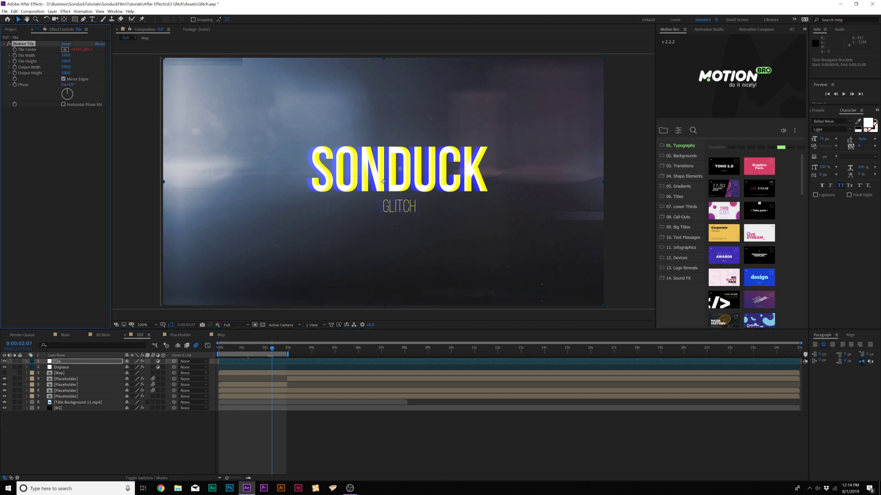
mouse_move(252, 351)
mouse_down()
mouse_move(230, 348)
mouse_move(263, 347)
mouse_move(223, 350)
mouse_move(240, 349)
mouse_up()
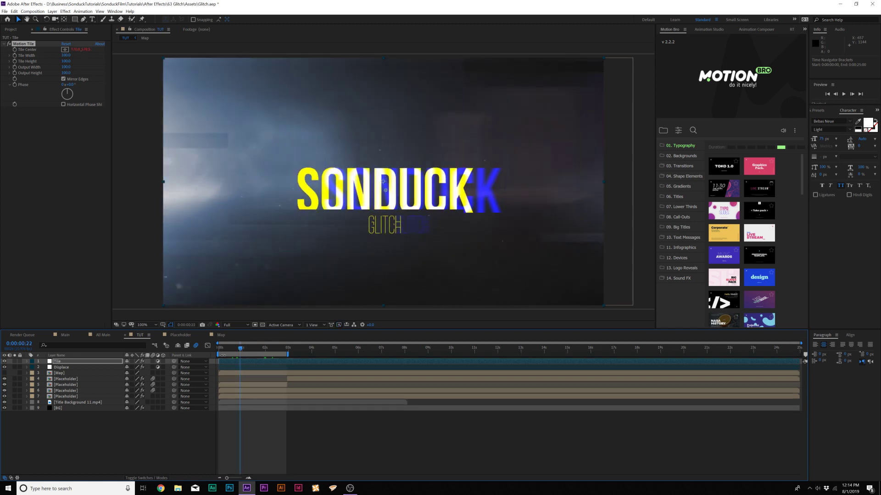
- Duplicate Tile twice and trim Tile 3's out-point at a later glitch point
key(ctrl+d)
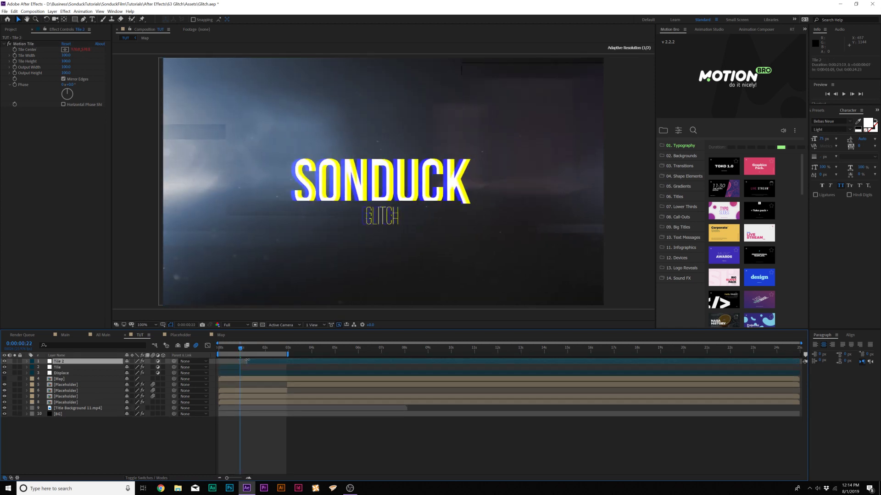
drag(239, 348, 320, 357)
key(ctrl+d)
key(alt+])
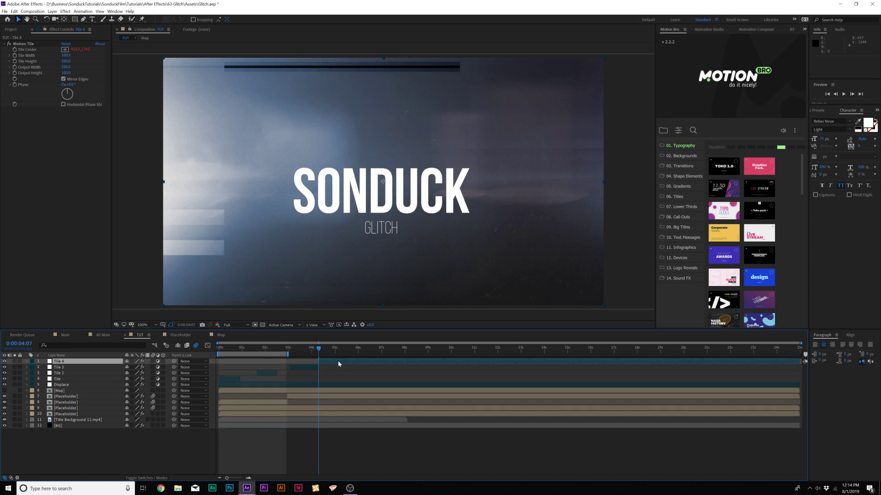
key(space)
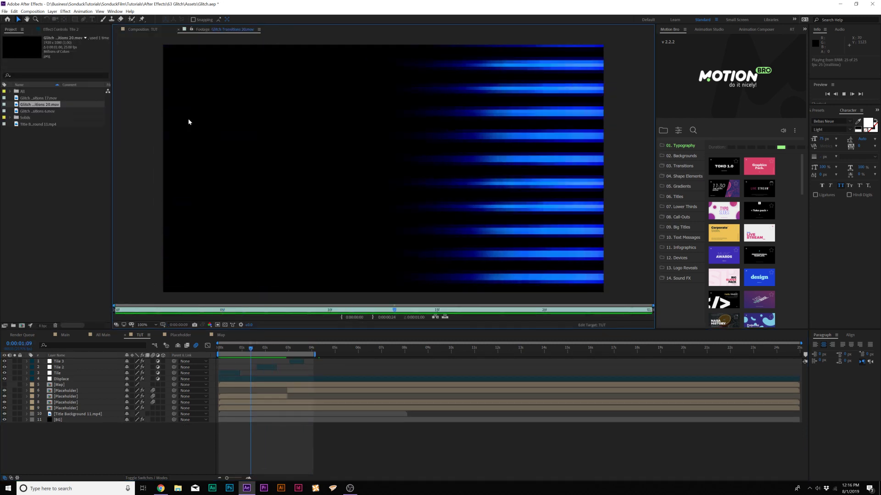
- Play Glitch Transitions 6.mov in the Footage viewer
key(space)
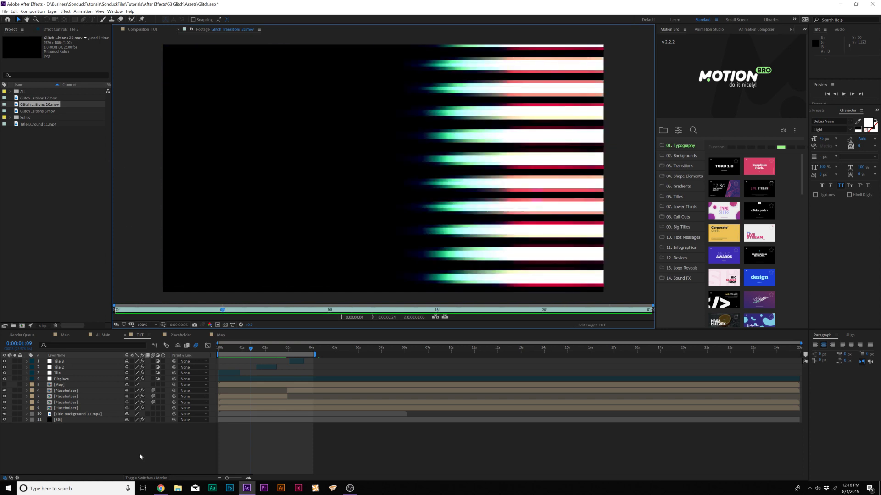
double_click(13, 111)
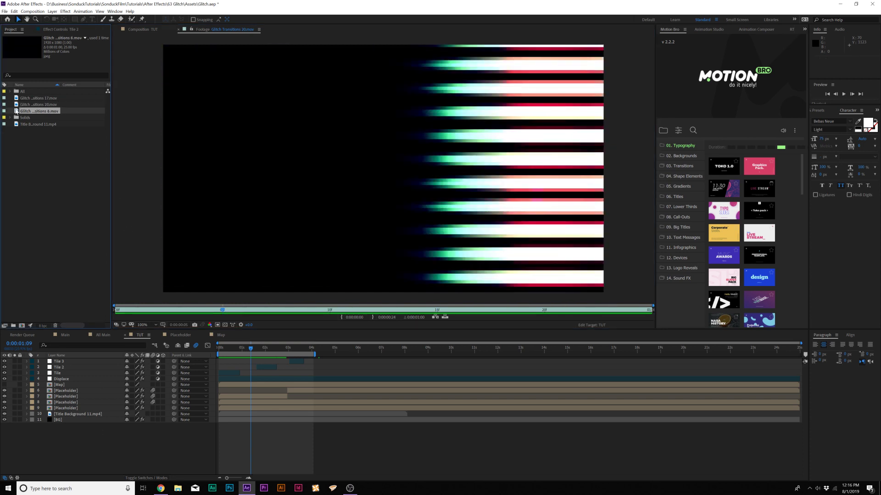
key(space)
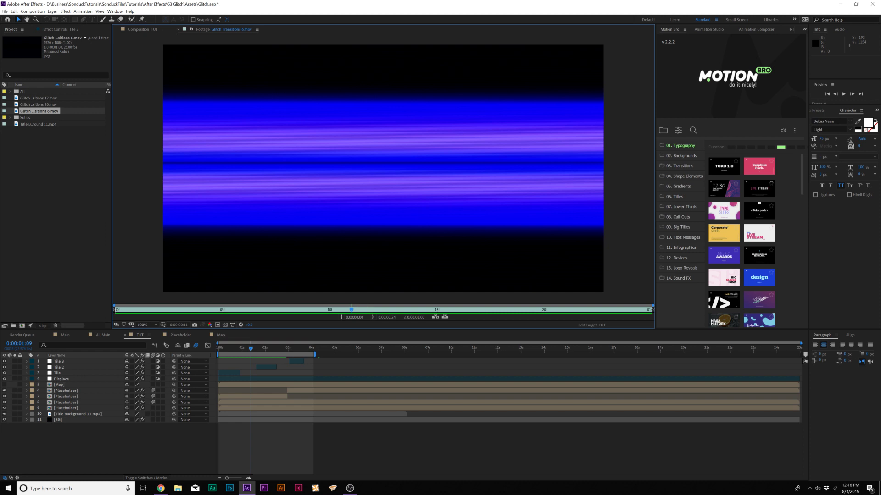
click(160, 488)
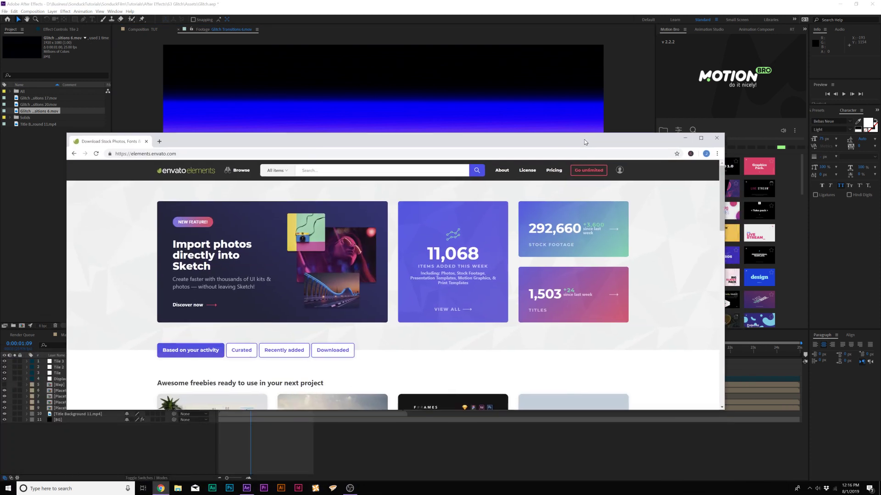
- Search Envato Elements for 'glitch' within Video Templates
drag(584, 140, 575, 127)
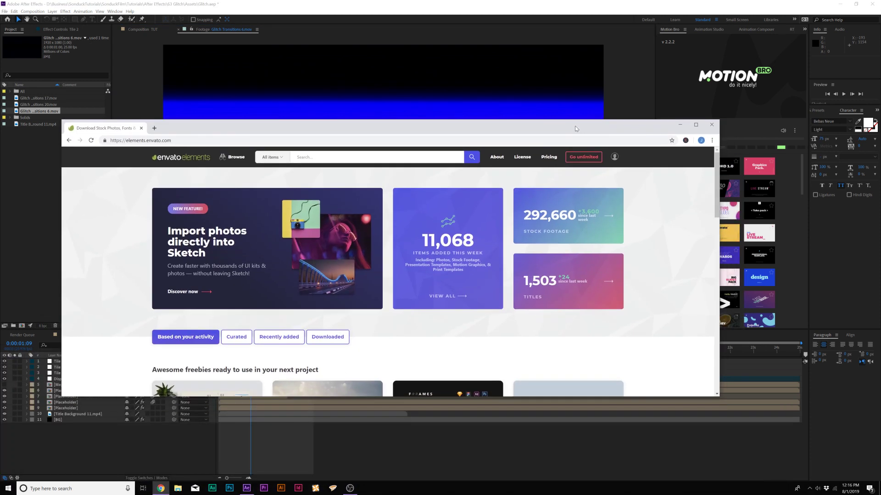
click(296, 158)
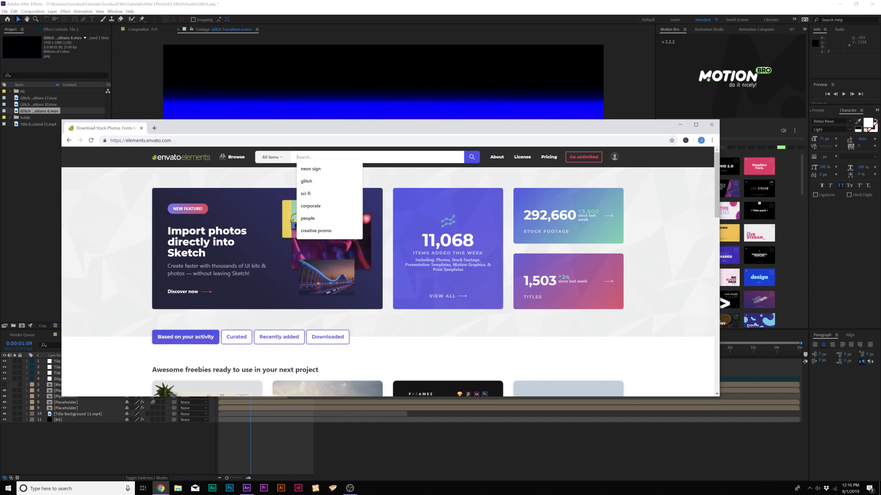
text(Glitch)
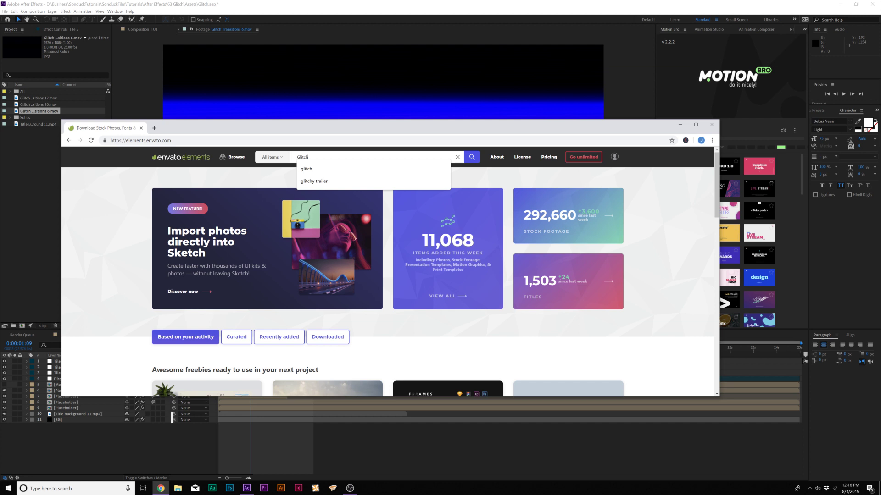
click(315, 170)
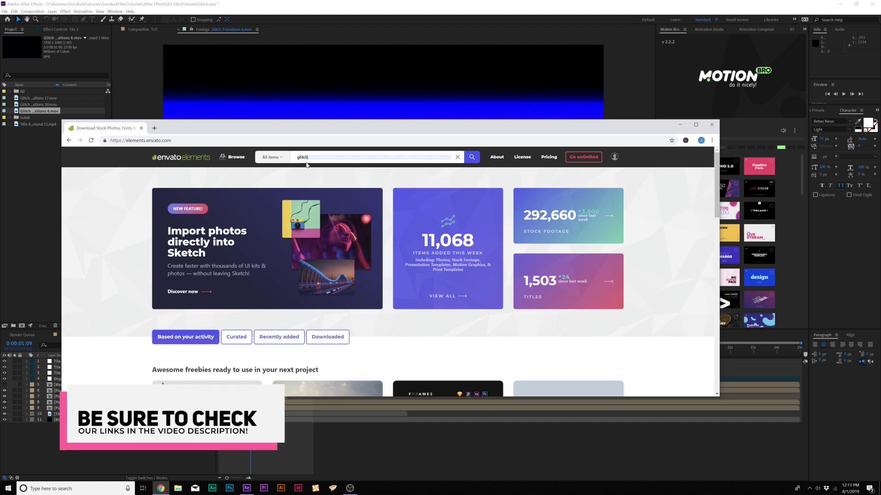
click(272, 156)
click(292, 214)
key(Return)
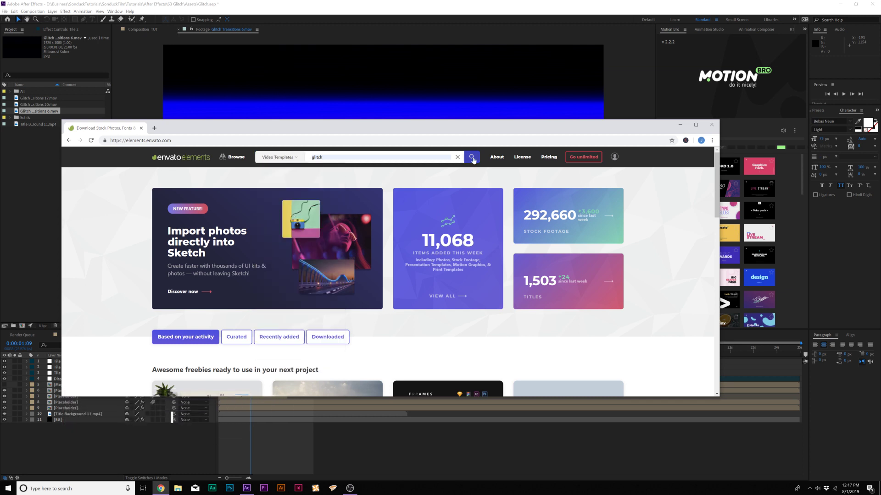
- Browse the glitch stock results and item categories, then minimise the browser
scroll(329, 233, down, 3)
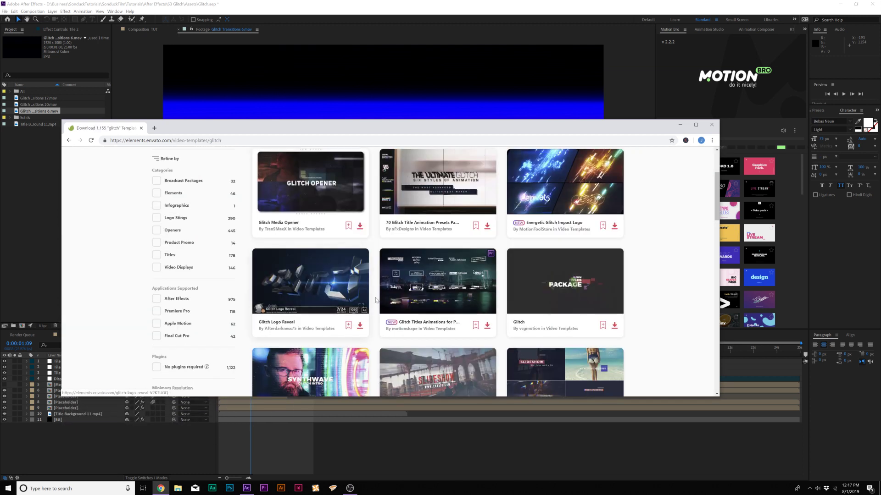
click(695, 124)
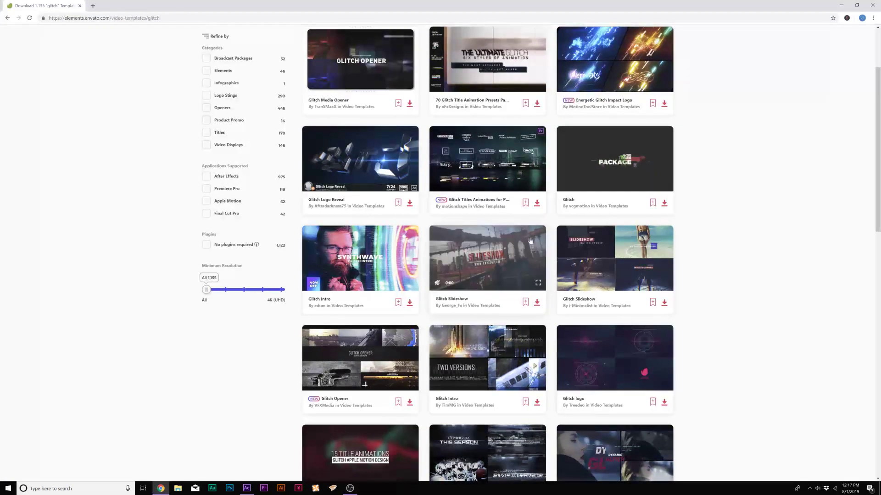
scroll(756, 251, down, 3)
scroll(729, 250, up, 5)
scroll(717, 251, up, 1)
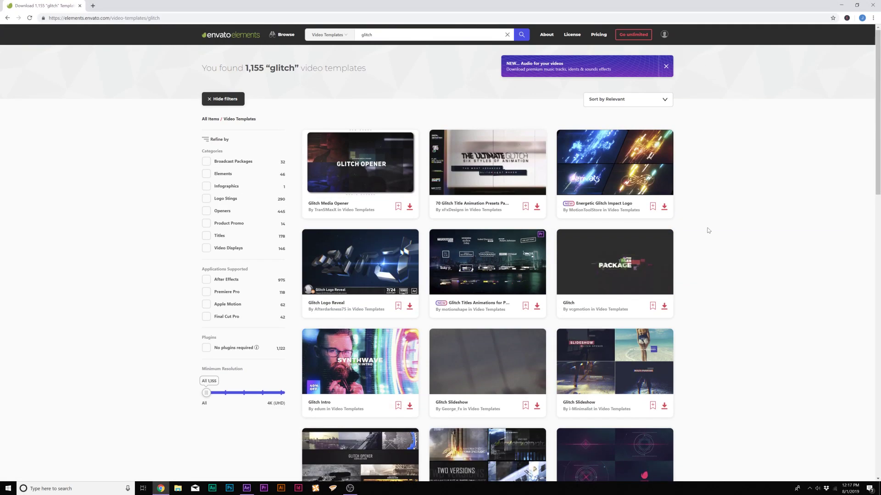
mouse_move(624, 169)
click(507, 34)
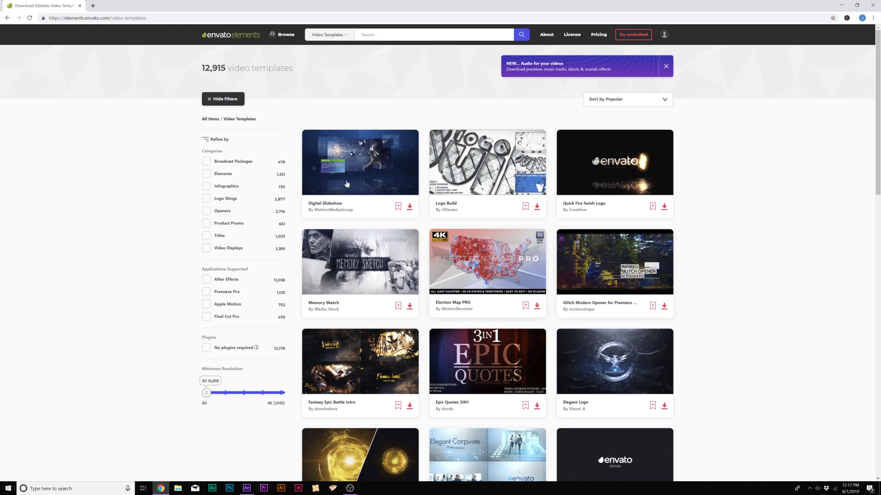
click(328, 35)
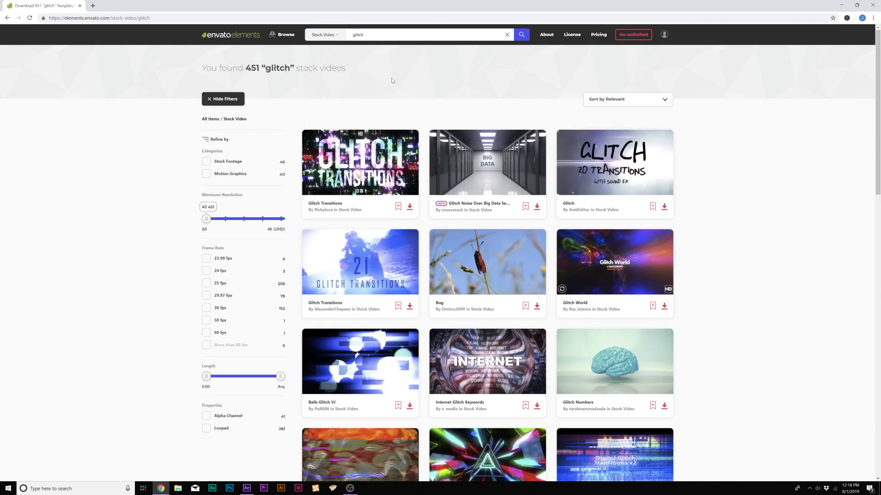
mouse_move(401, 165)
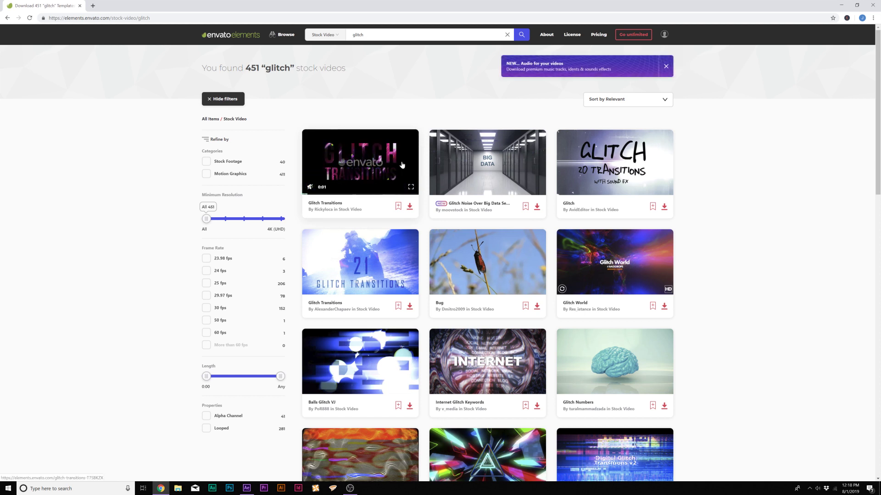
mouse_move(345, 258)
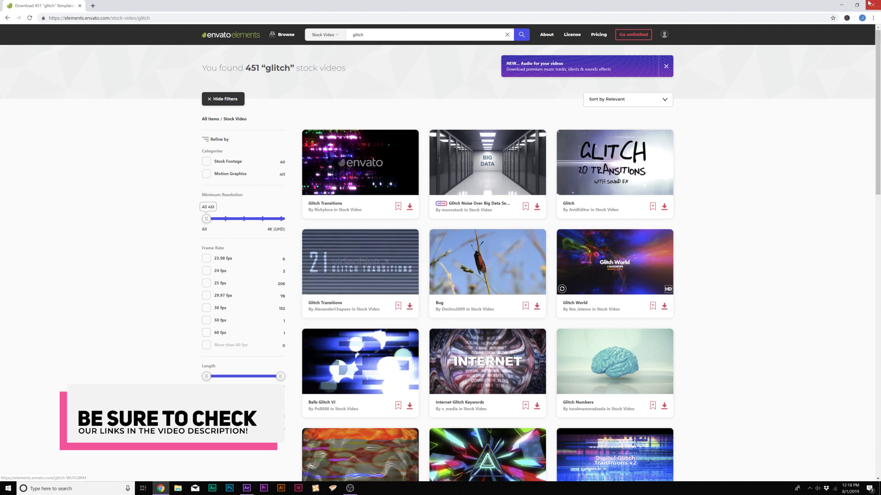
click(843, 4)
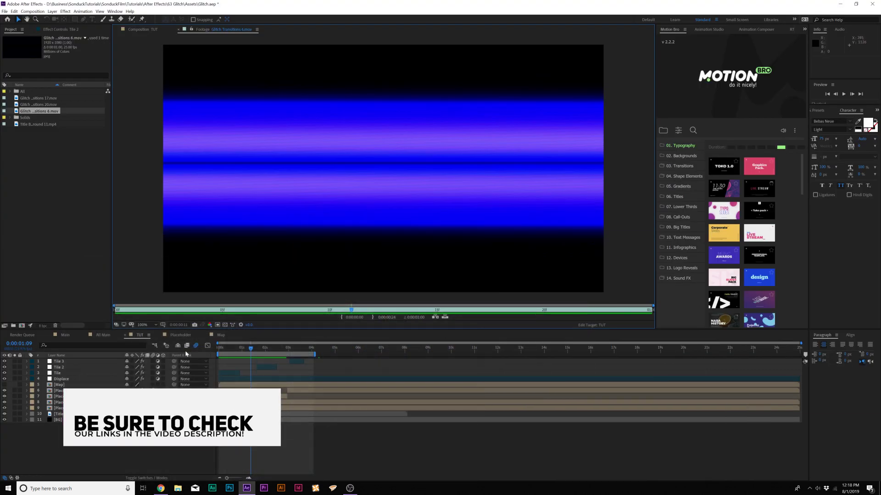
- Add Glitch Transitions 17.mov below Displace in Screen mode and review it over the title
drag(39, 98, 74, 381)
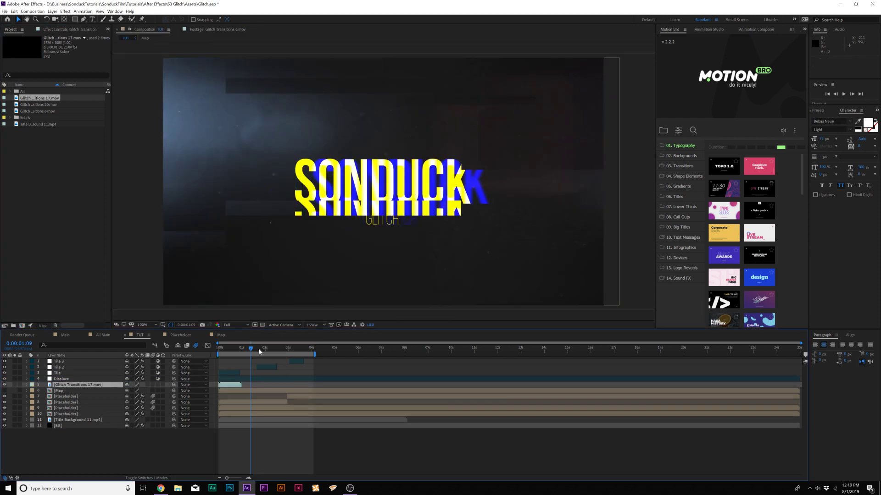
drag(231, 351, 230, 352)
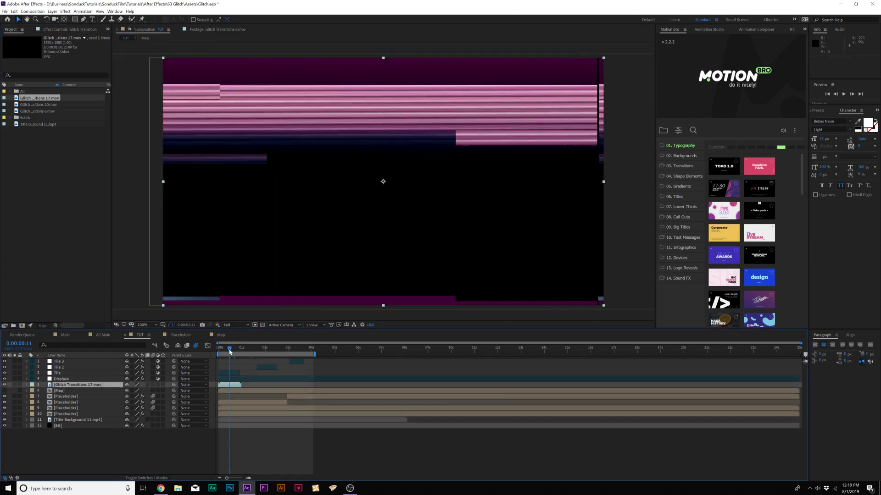
click(136, 478)
click(133, 384)
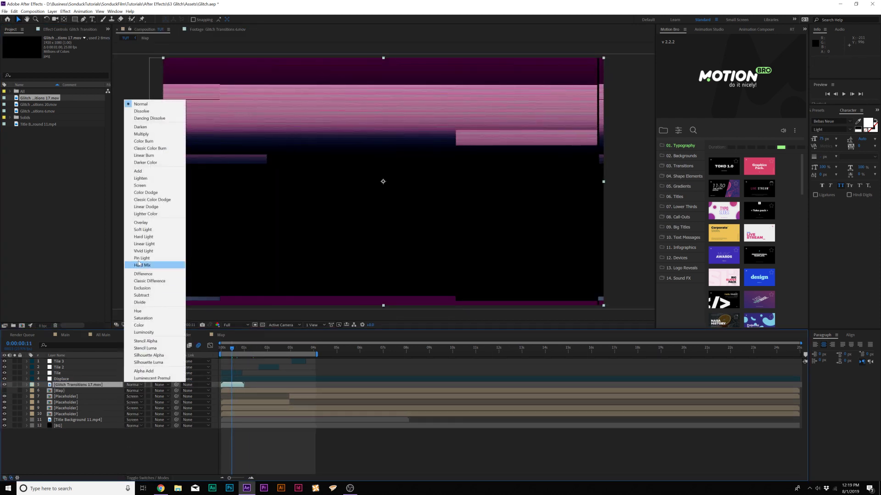
click(139, 185)
drag(224, 350, 234, 349)
key(space)
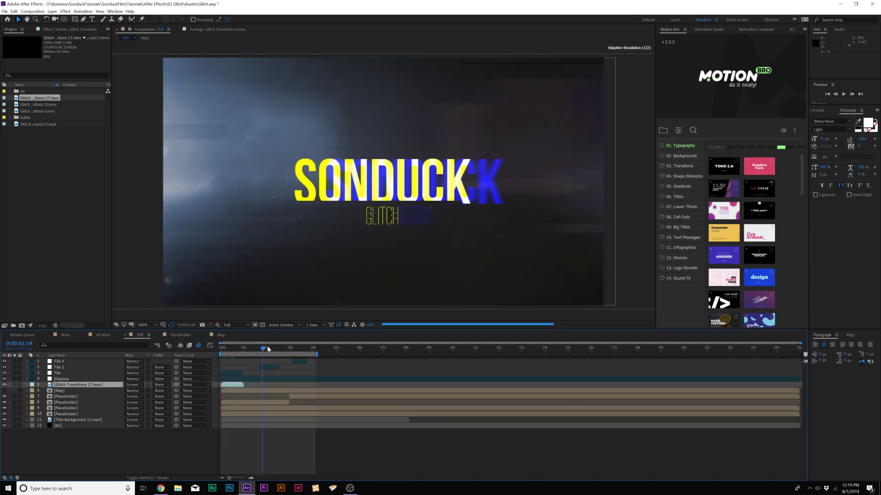
double_click(41, 98)
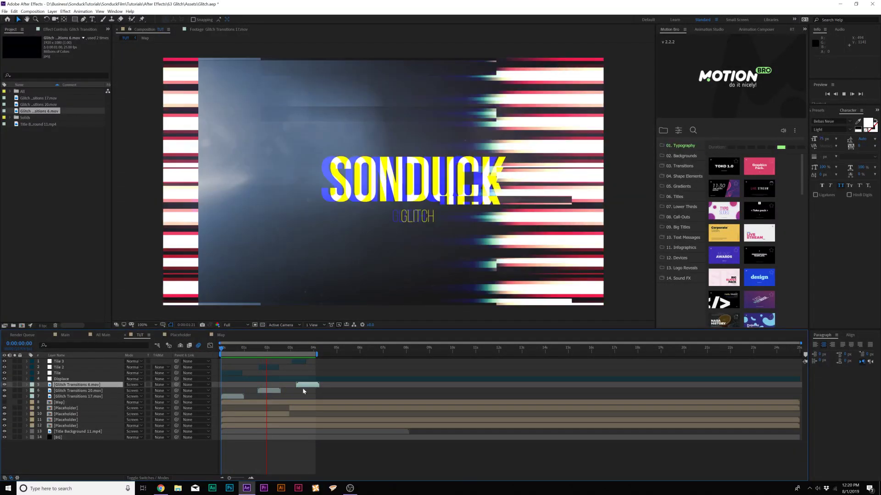
drag(290, 351, 312, 349)
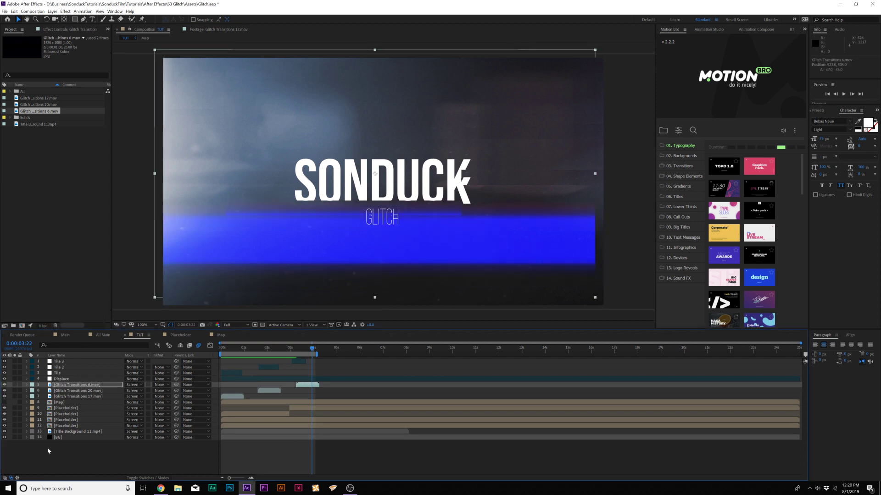
- Pre-compose all fourteen TUT layers into a new comp named All
drag(48, 451, 95, 327)
click(53, 11)
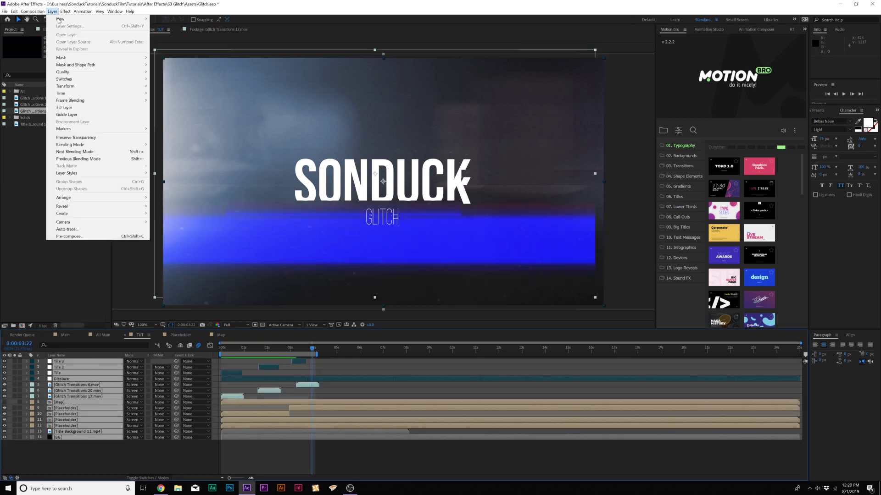
click(69, 236)
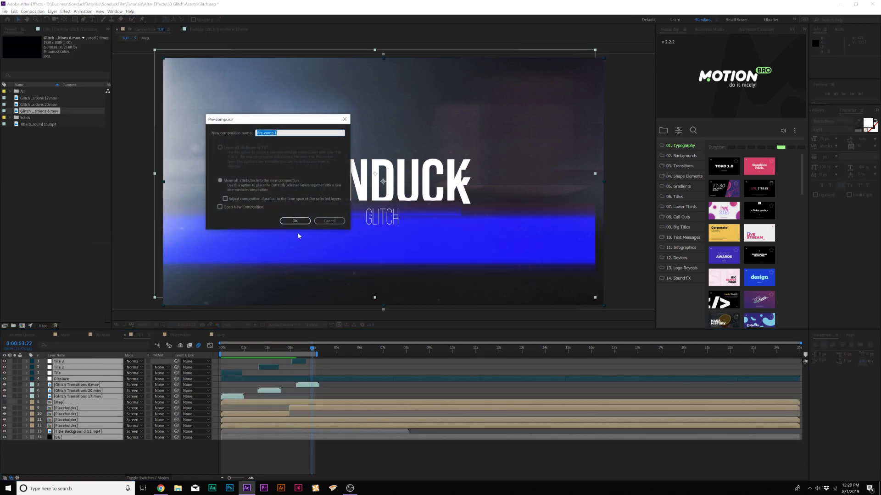
key(Return)
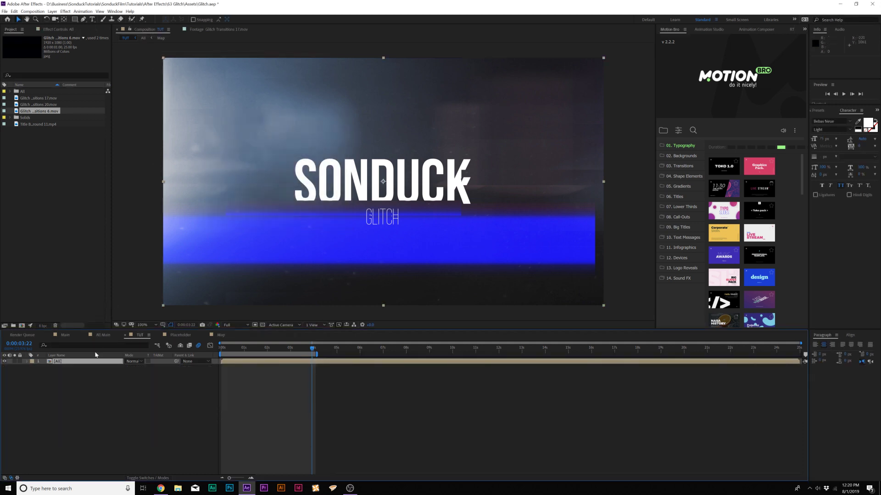
click(64, 11)
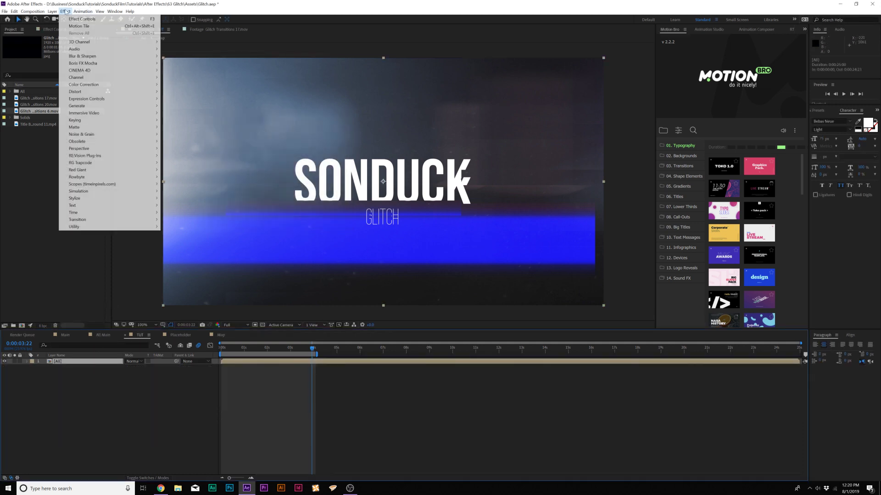
mouse_move(83, 78)
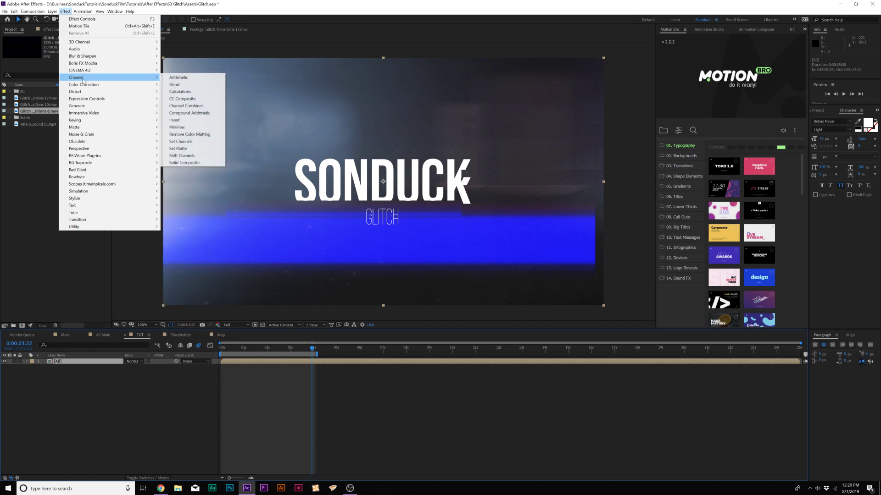
- Apply Shift Channels to All, turning off green and blue for a red-only image
click(184, 156)
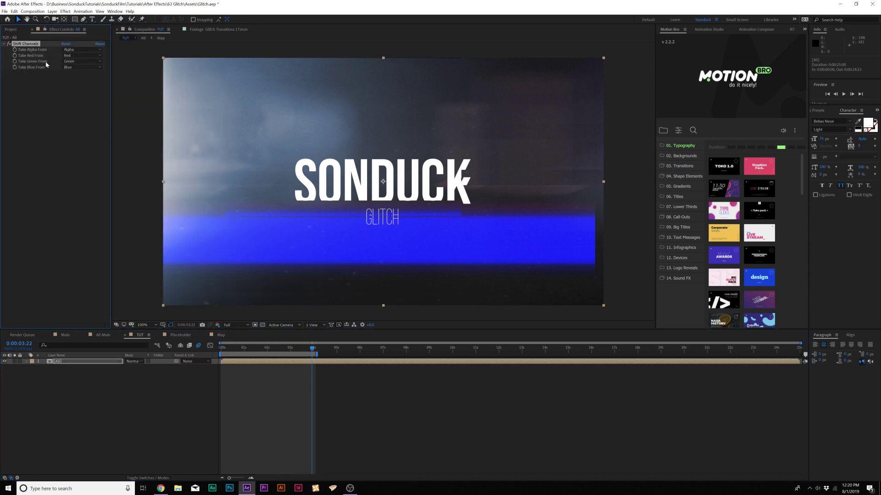
click(74, 61)
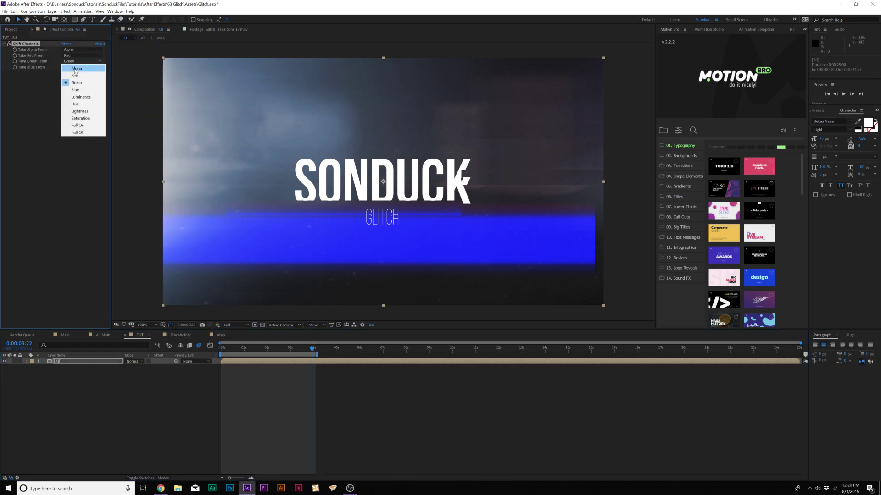
click(86, 133)
click(72, 67)
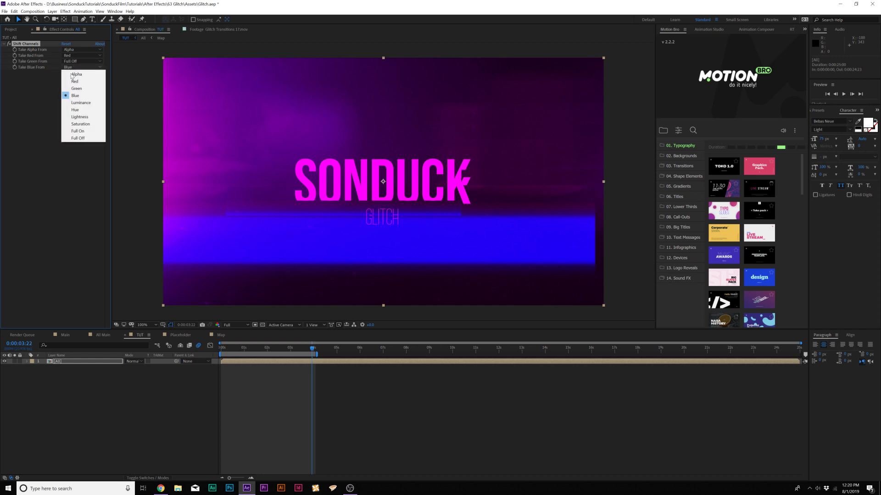
click(78, 138)
- Duplicate the layer and set the copy's Shift Channels to show only green
click(59, 361)
key(ctrl+d)
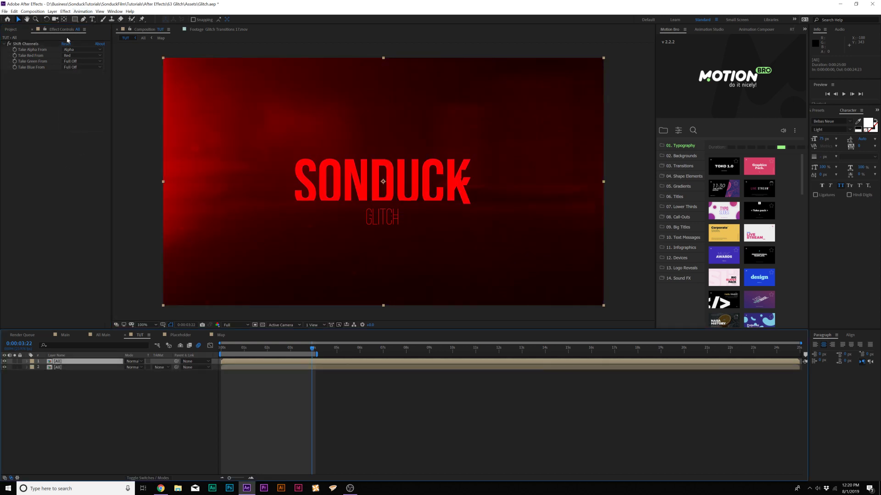
click(80, 55)
click(78, 126)
click(76, 61)
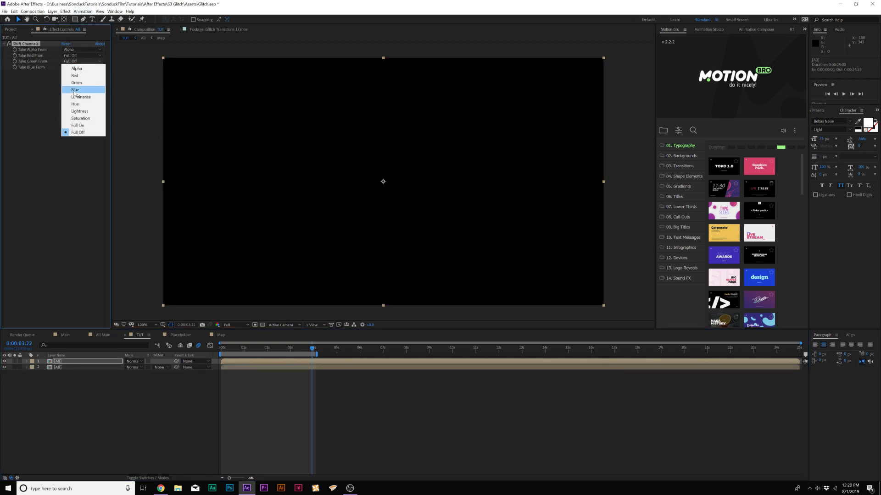
click(77, 82)
- Duplicate again and set the third copy's Shift Channels to show only blue
click(59, 361)
key(ctrl+d)
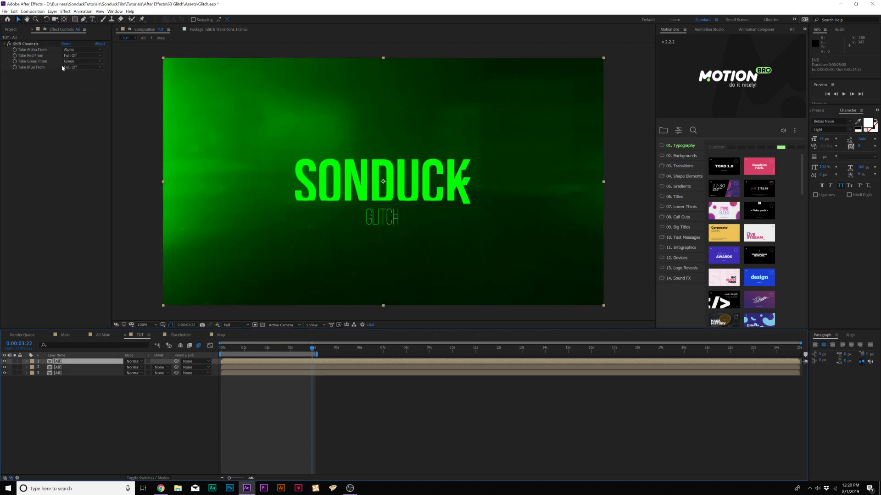
click(76, 61)
click(78, 132)
click(76, 67)
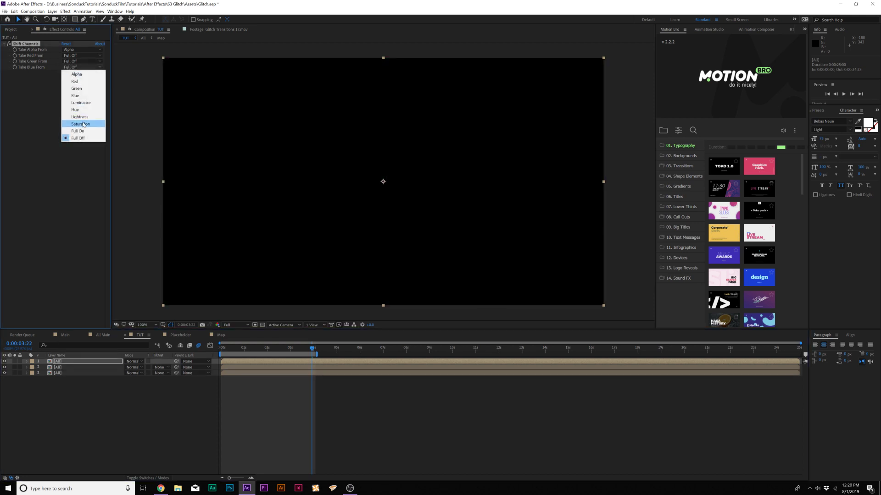
click(78, 95)
- Set the top two channel layers' blend mode to Screen
click(69, 361)
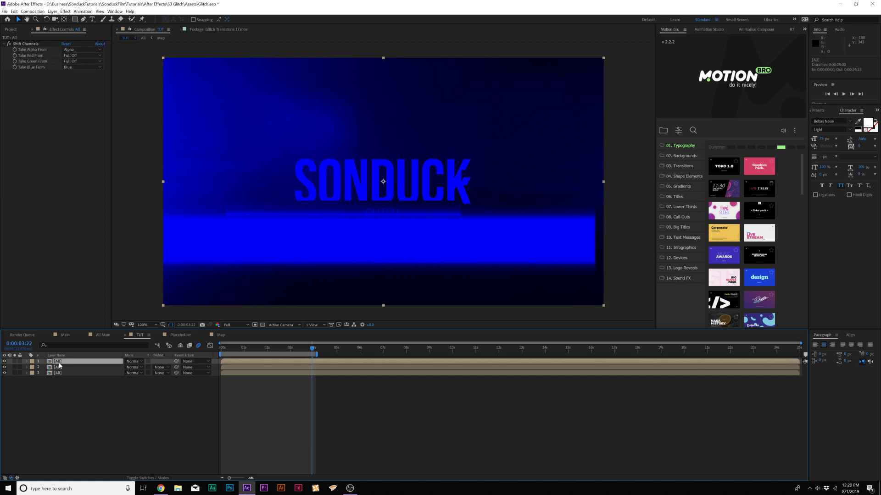
shift+click(69, 368)
click(130, 361)
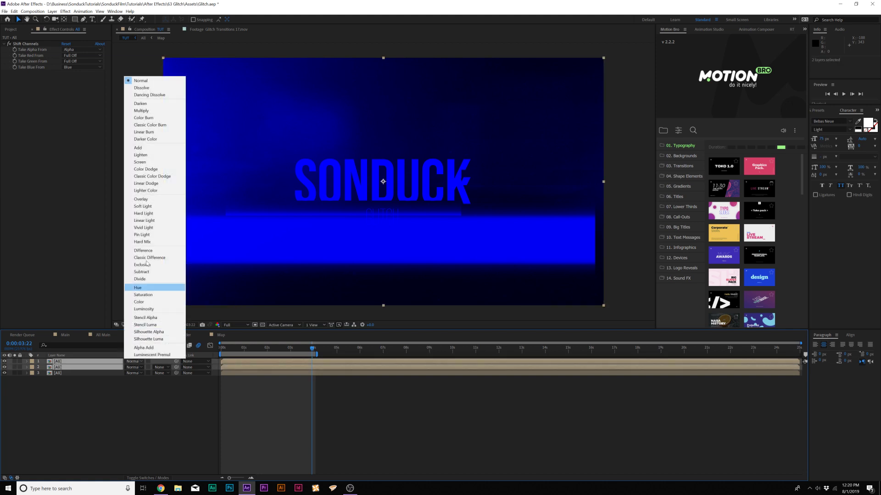
click(140, 162)
click(75, 379)
click(57, 372)
- Add Motion Tile to the third All copy and drive its Tile Center with wiggle(2,200)
click(65, 11)
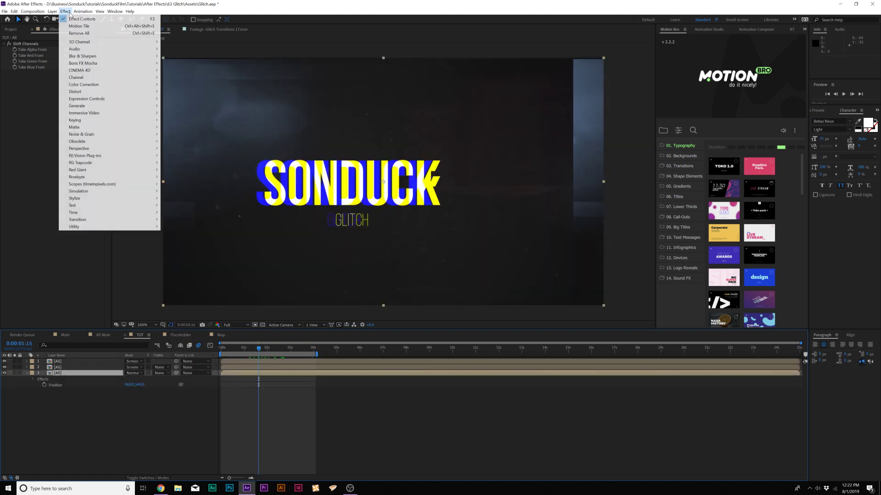
mouse_move(80, 198)
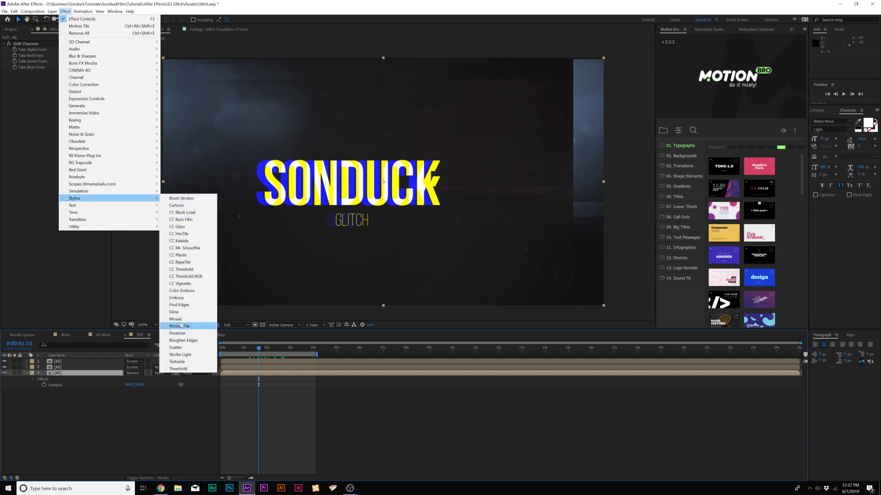
click(180, 326)
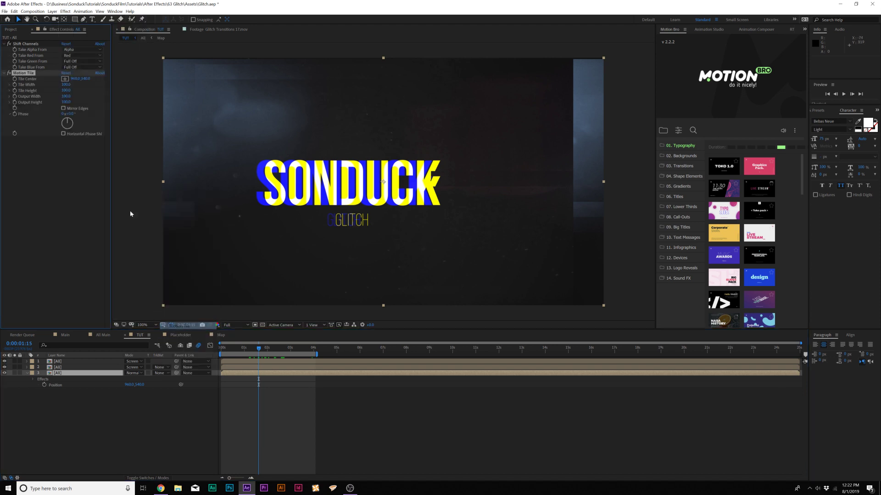
alt+click(15, 79)
text(wiggle(2,200)
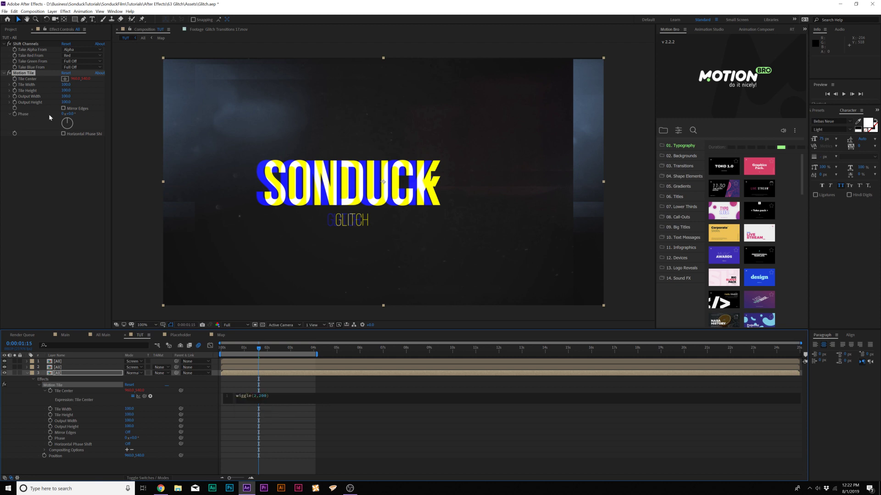
click(242, 430)
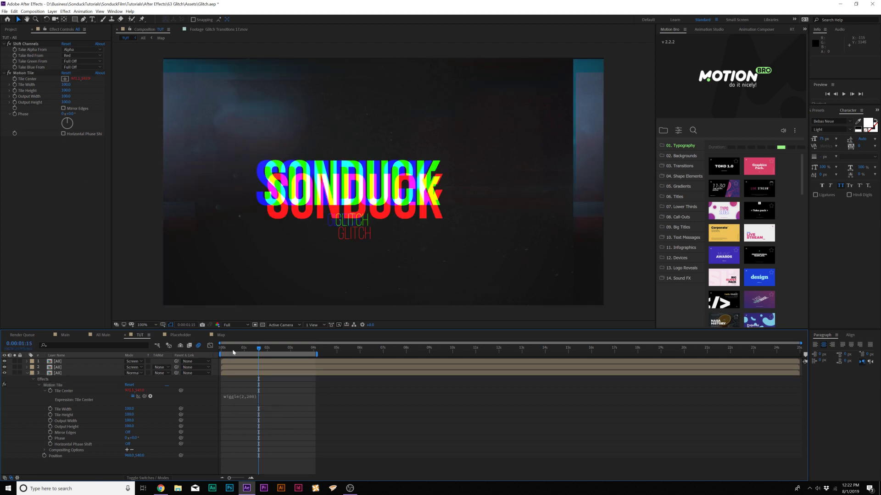
click(64, 110)
drag(242, 348, 263, 352)
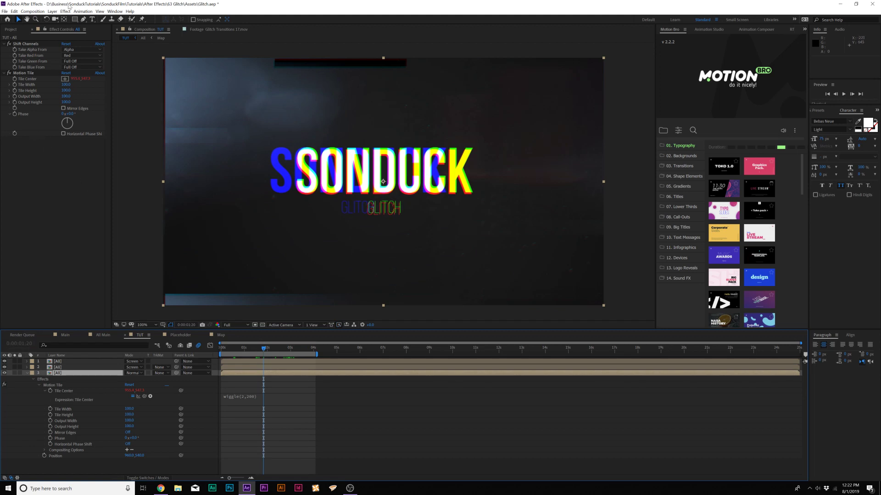
- Apply CC Radial Fast Blur to the wiggling channel layer with Zoom set to Brightest
click(69, 12)
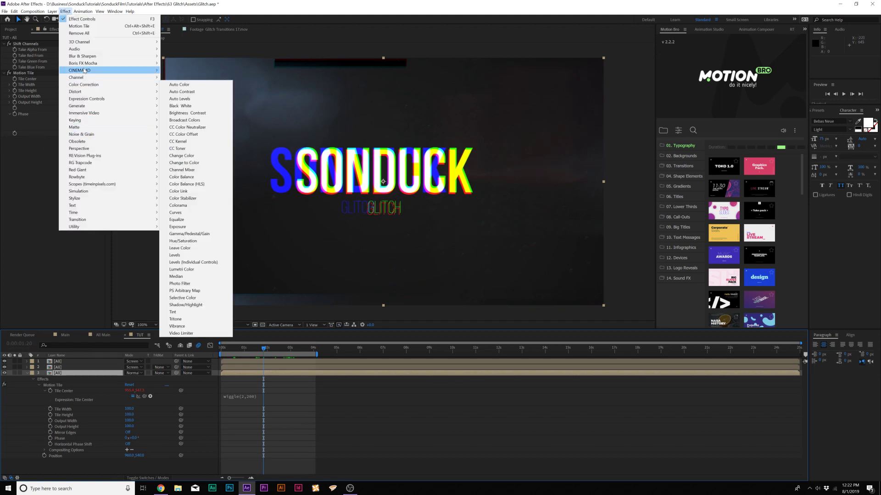
mouse_move(82, 56)
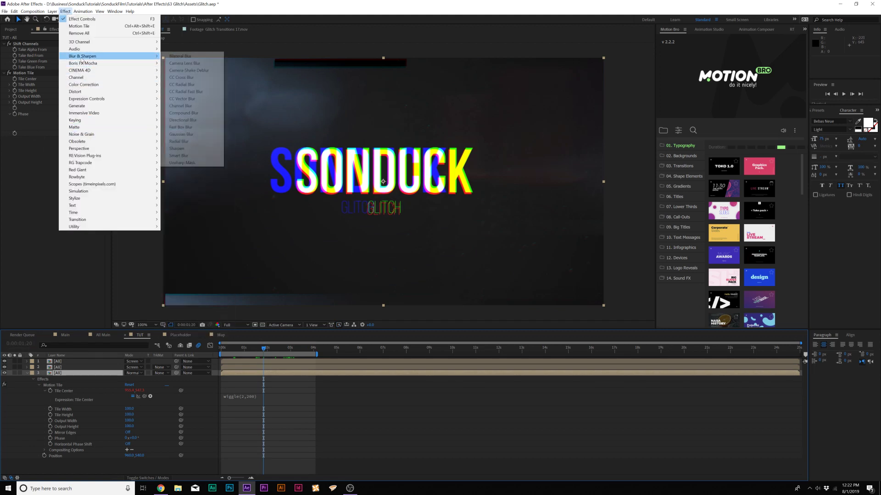
click(201, 92)
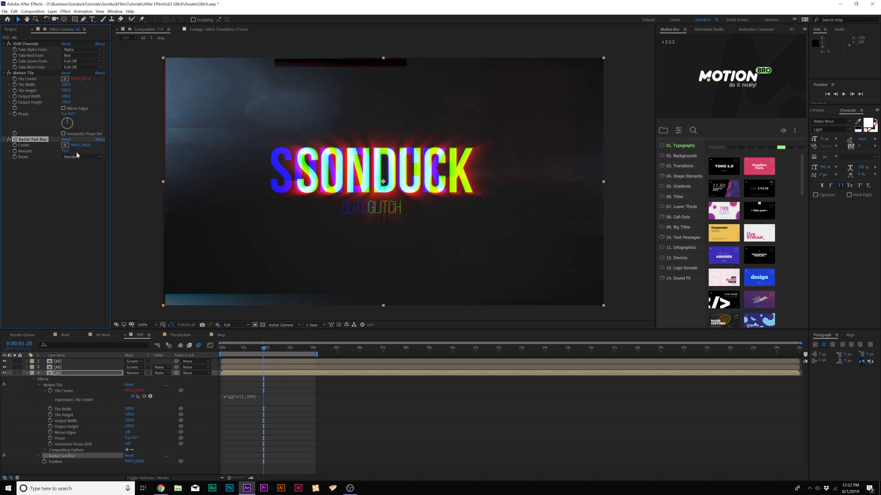
click(71, 157)
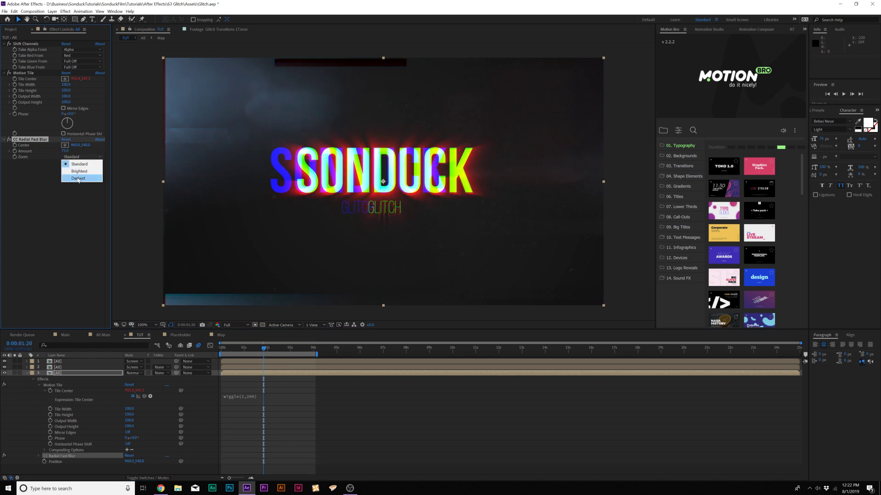
click(79, 172)
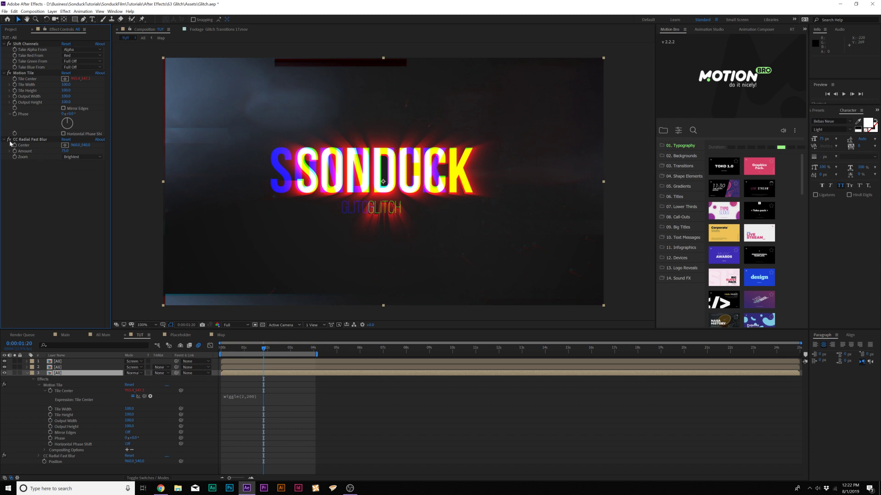
drag(262, 345, 264, 348)
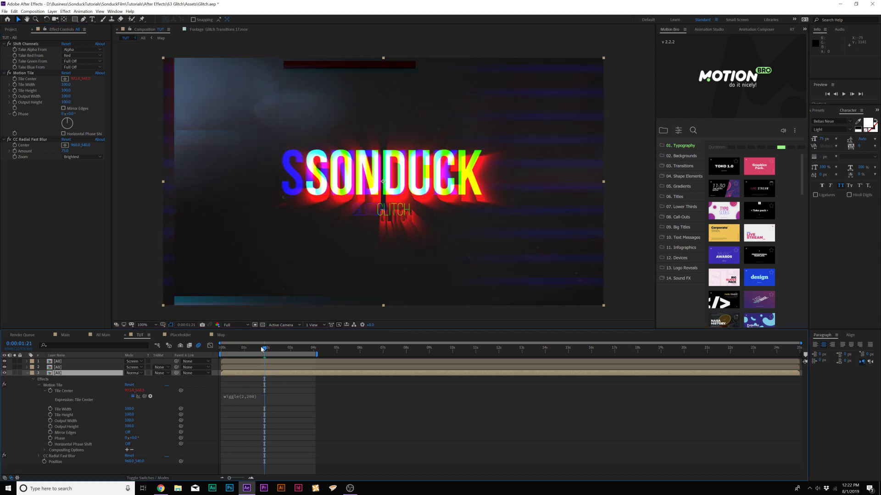
- Duplicate layer 3 and remove Motion Tile and CC Radial Fast Blur from the copy
key(ctrl+d)
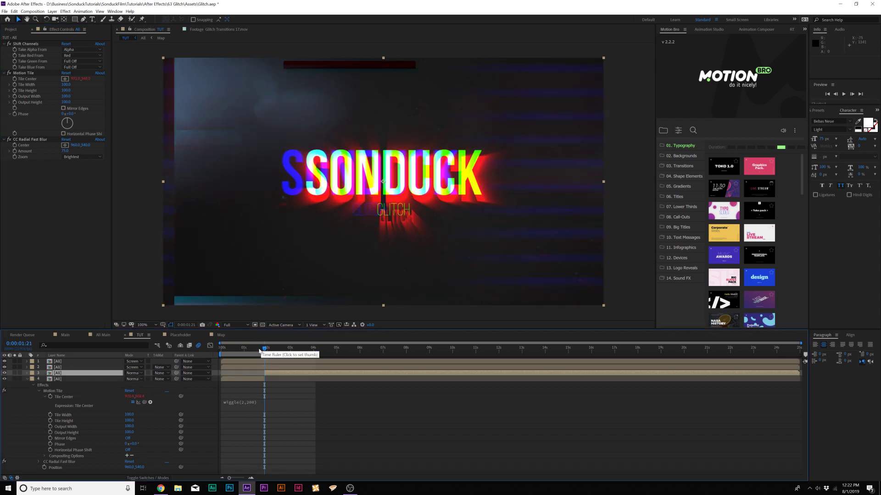
click(26, 44)
click(22, 74)
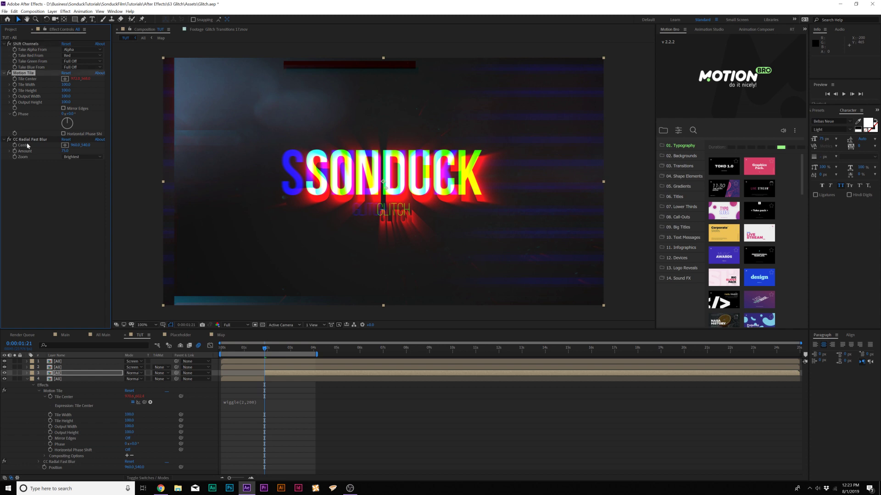
key(Delete)
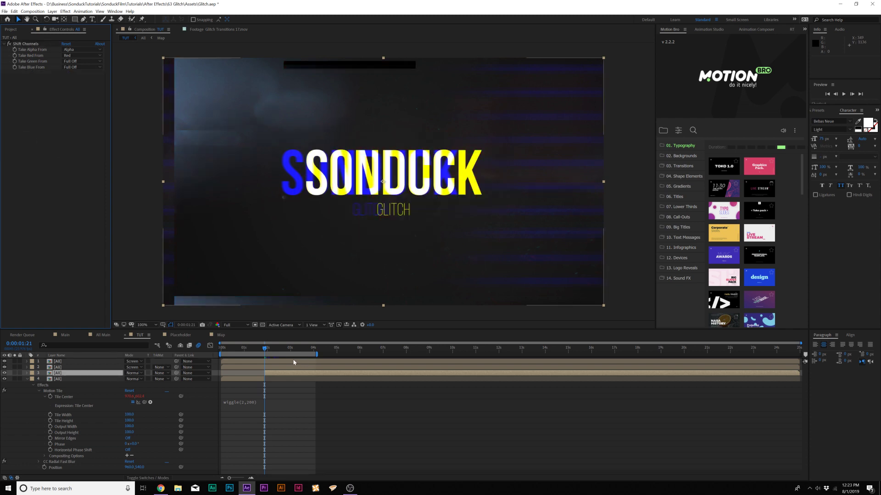